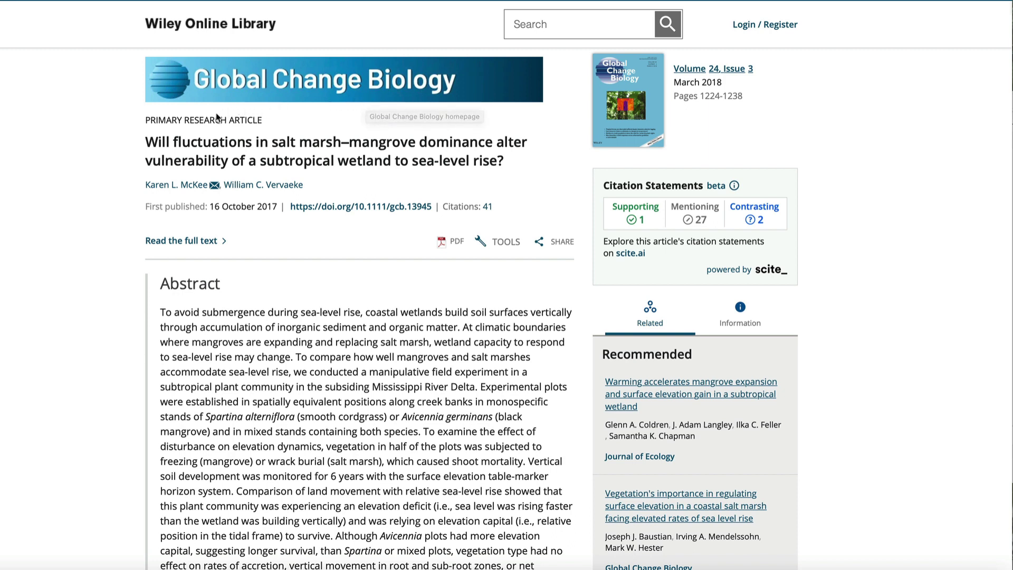
Open the corresponding author's card on the Wiley article and follow their ORCID iD link
click(182, 188)
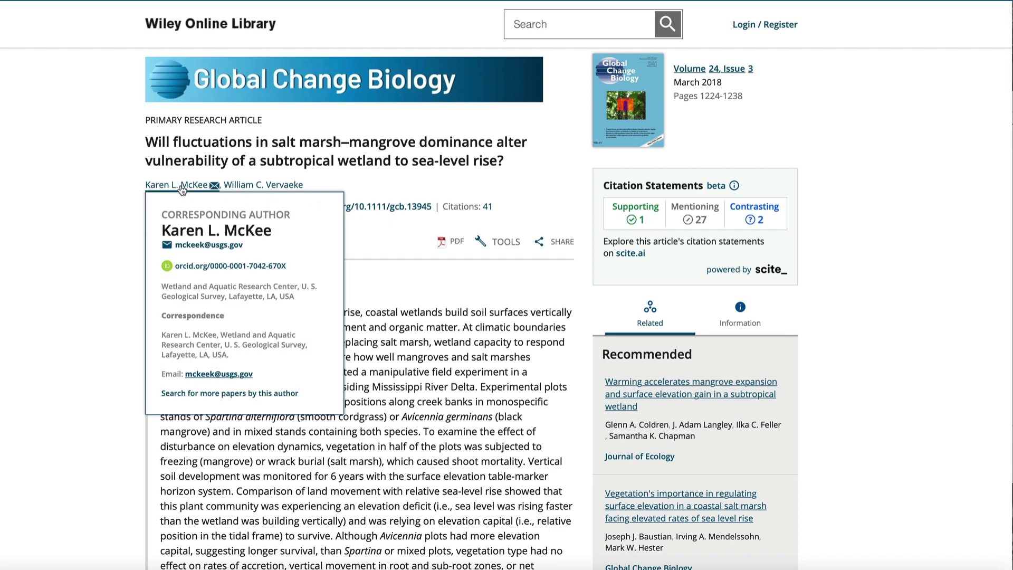
click(193, 268)
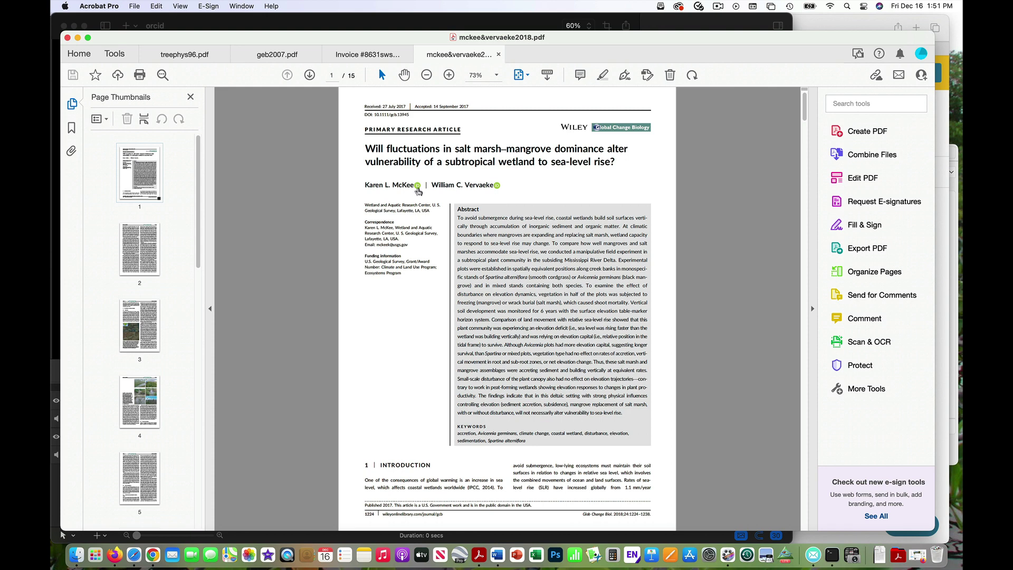
Follow the green ORCID icon beside the author's name in the Acrobat PDF
mouse_move(418, 190)
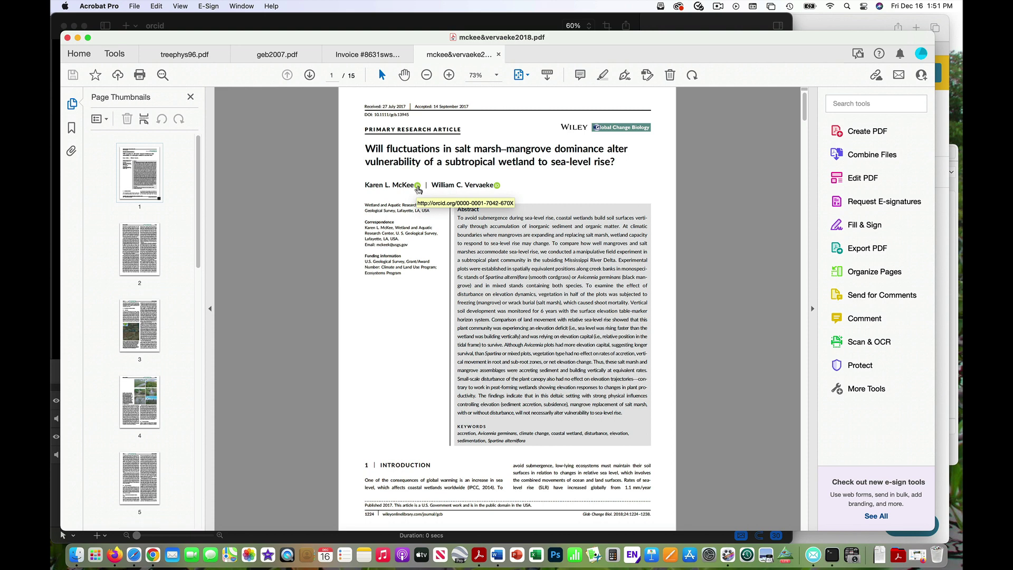
click(418, 187)
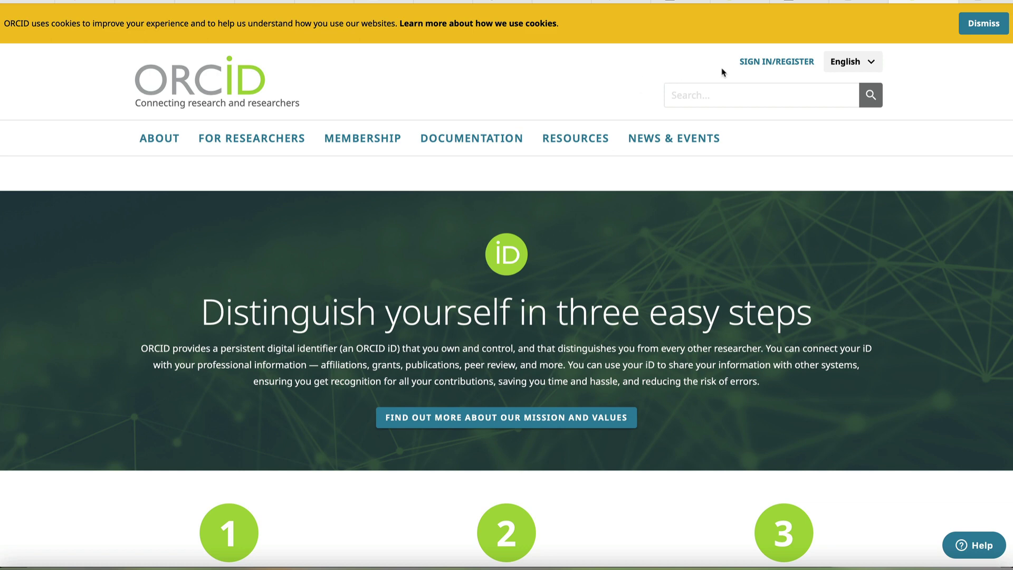
Start a new ORCID iD registration and enter the researcher's first and last name
click(756, 63)
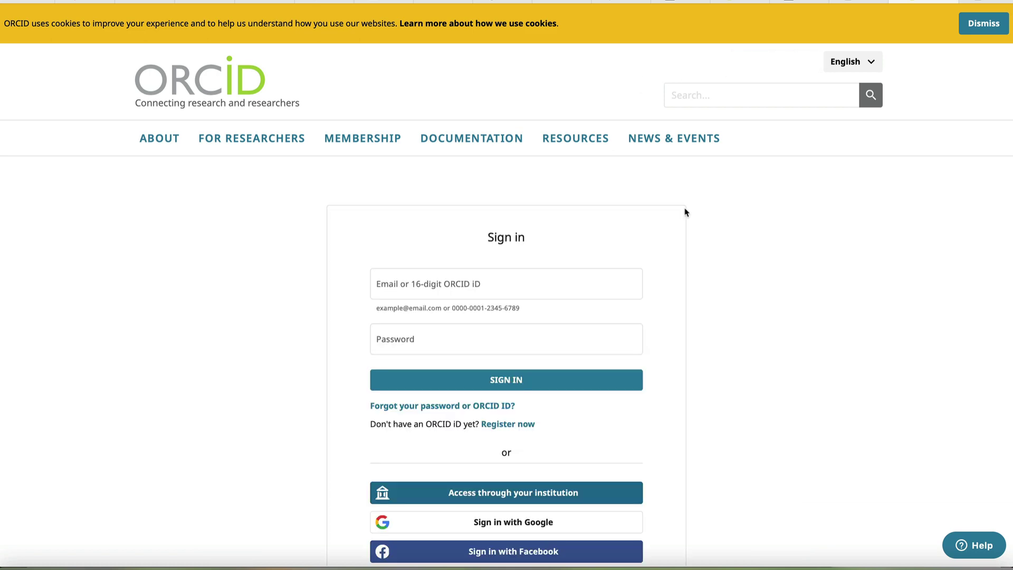
click(520, 424)
key(Tab)
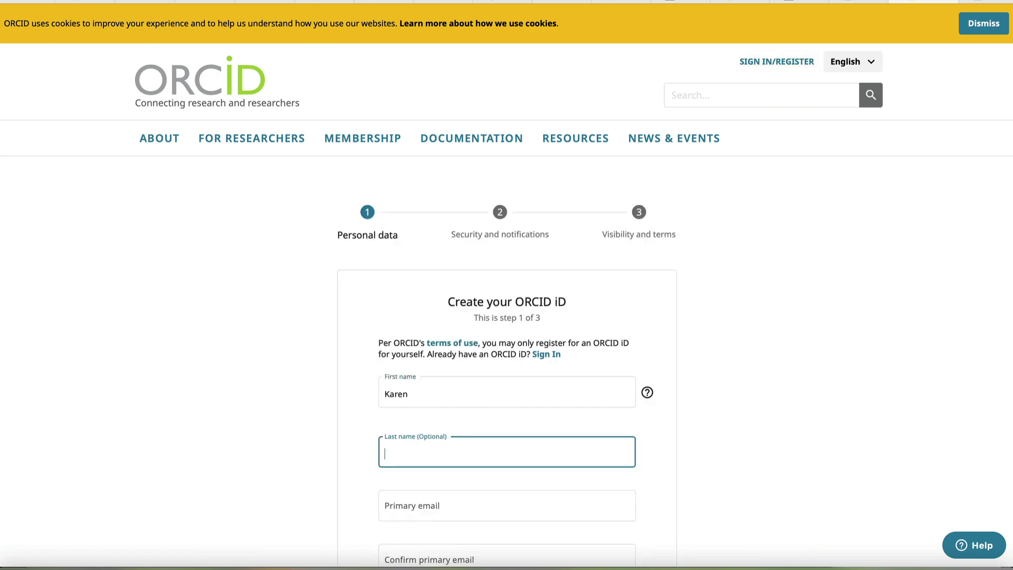
key(Tab)
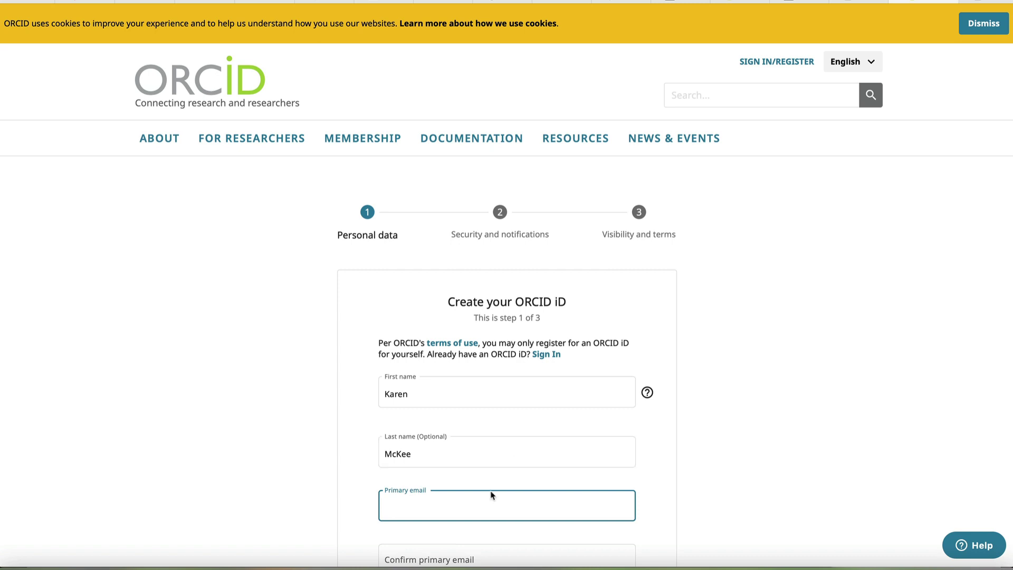
Enter the researcher's primary email and paste it into the confirmation field
scroll(494, 475, down, 2)
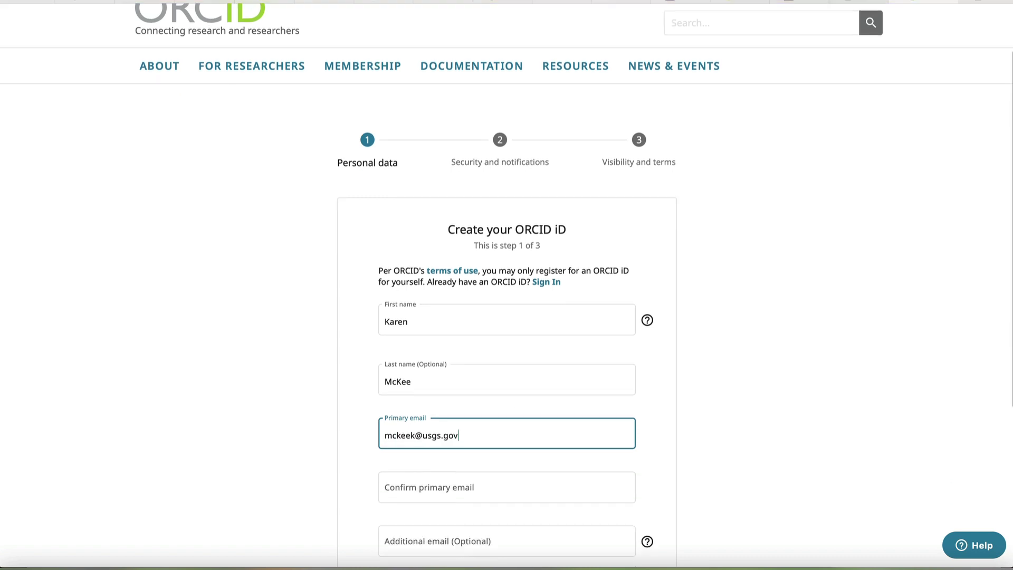
click(494, 453)
scroll(494, 452, down, 2)
key(ctrl+v)
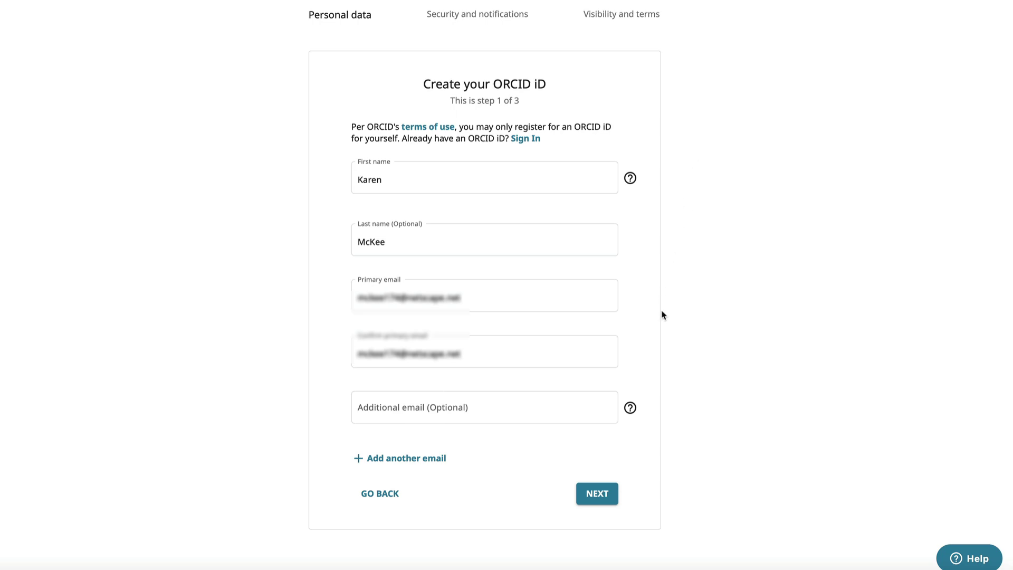
Advance past step 1 to the 'Could this be you?' check listing three same-name records
click(597, 495)
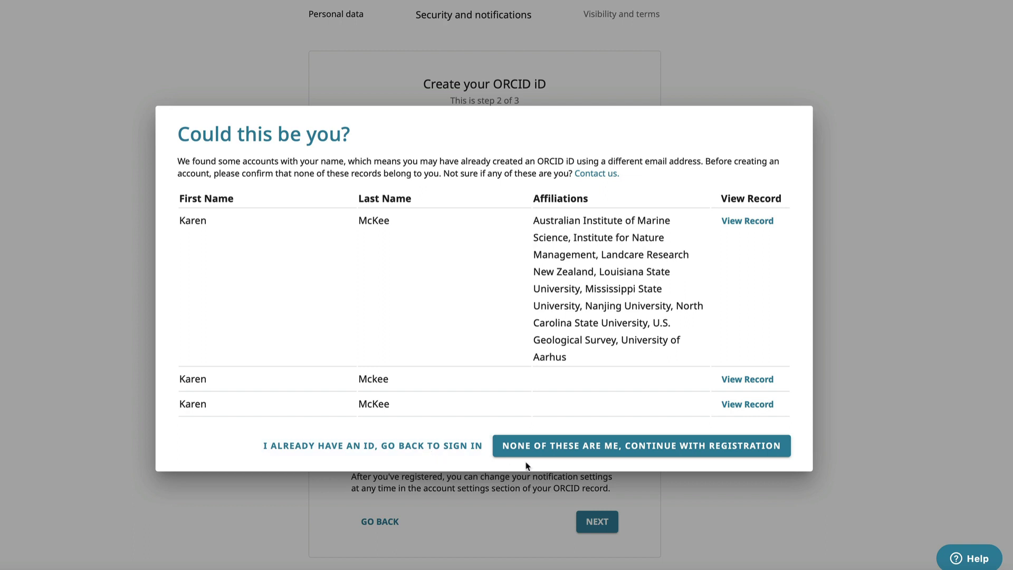
Declare none of the listed records yours, then set and confirm the account password
click(561, 449)
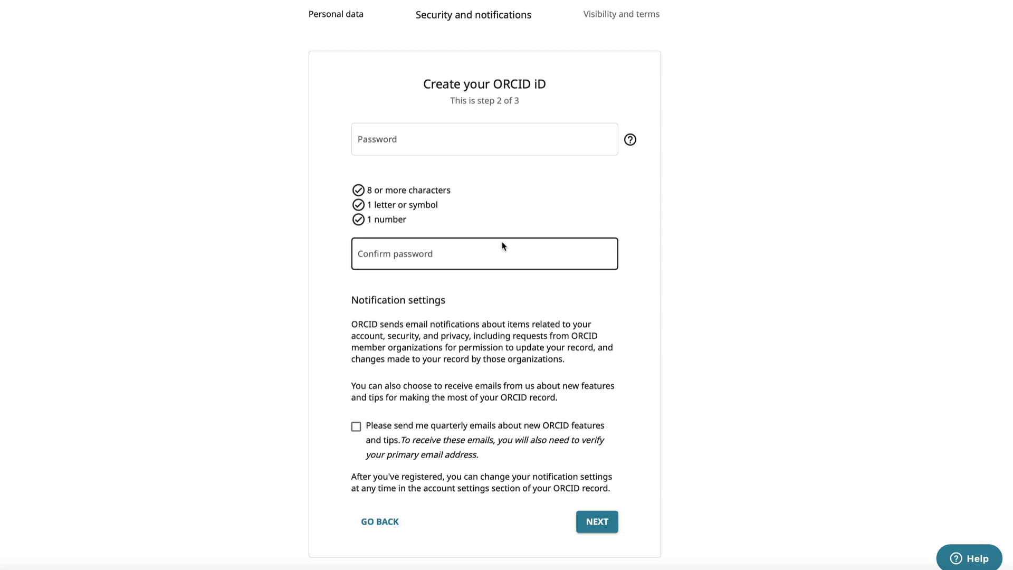
click(451, 136)
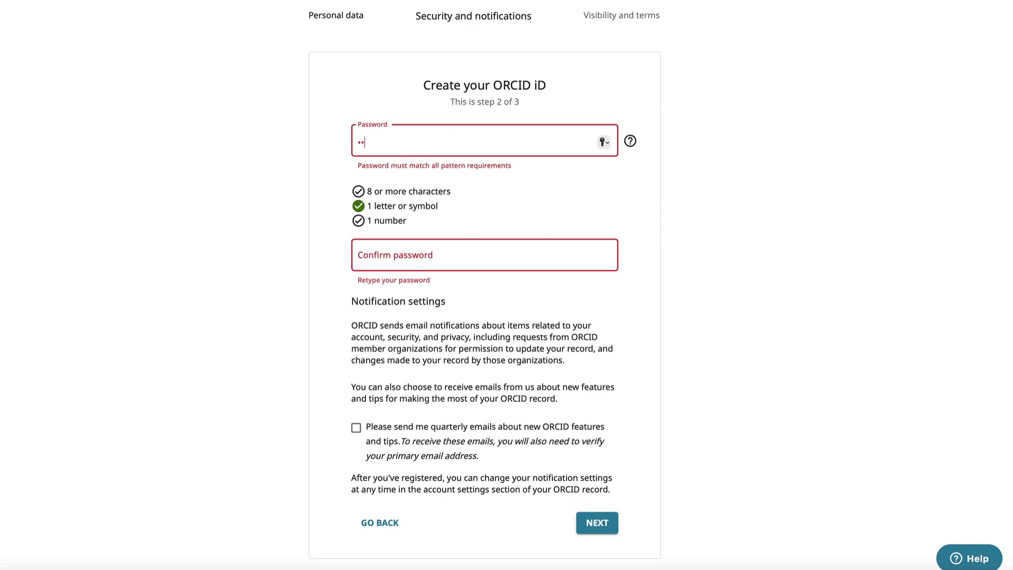
key(Tab)
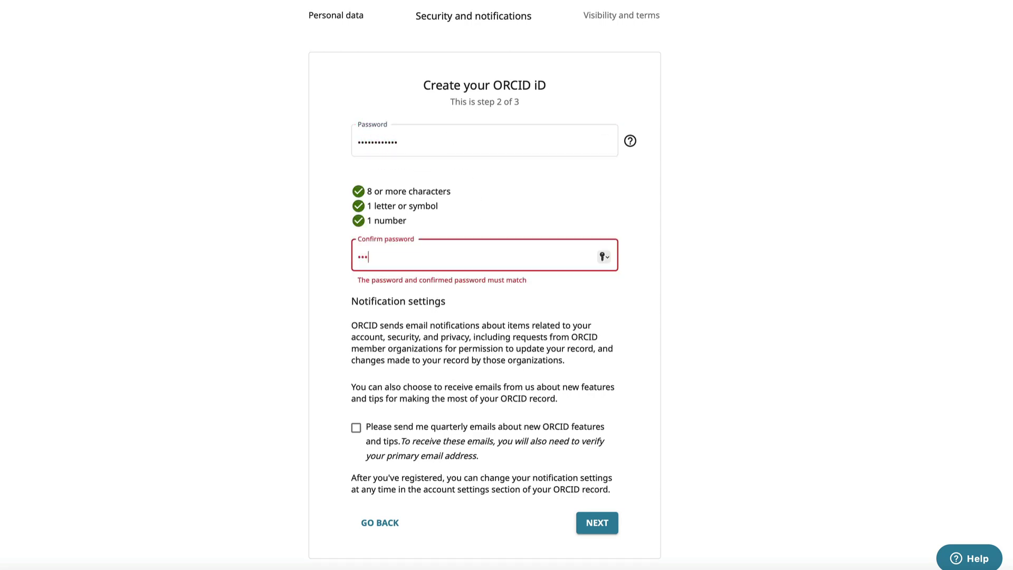
key(Tab)
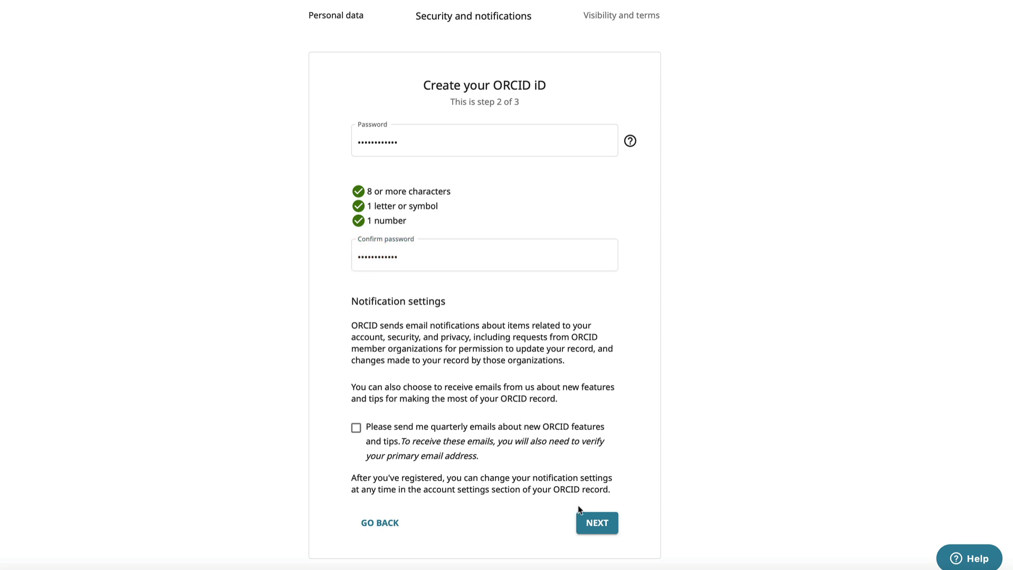
click(597, 522)
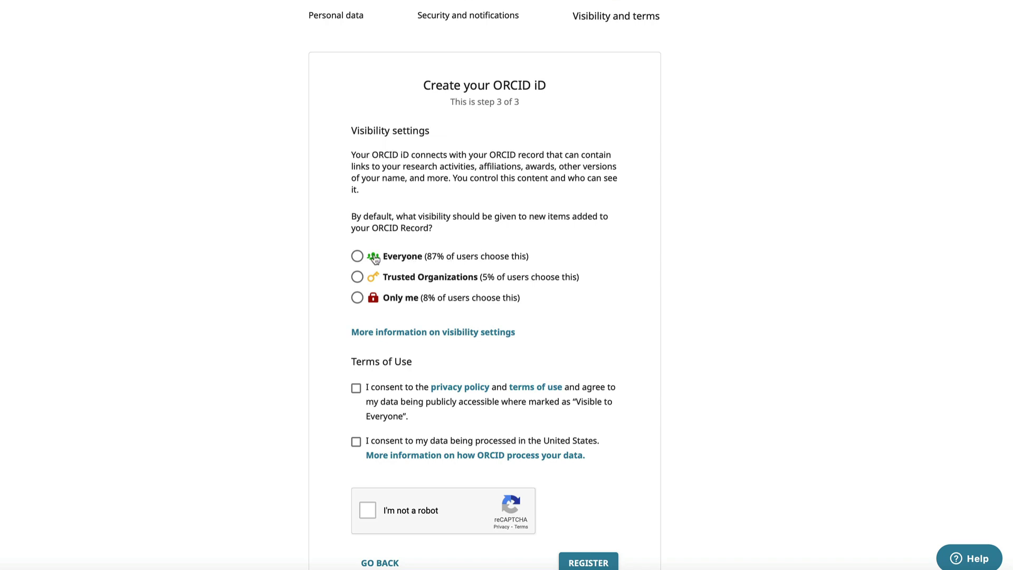
Make new items visible to Everyone, accept both consents and reCAPTCHA, and register
click(359, 256)
click(357, 389)
click(357, 442)
scroll(334, 452, down, 2)
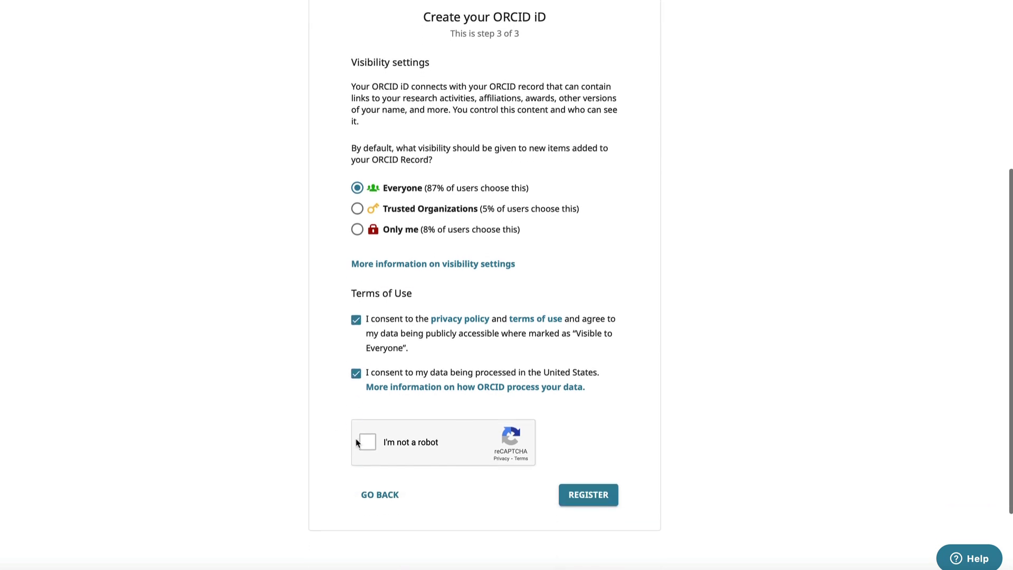
click(368, 444)
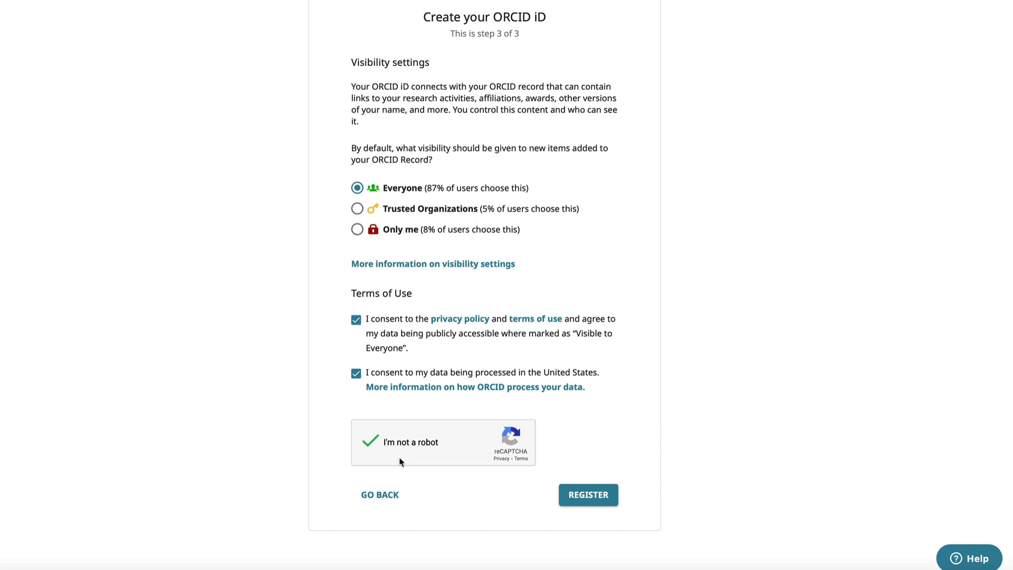
click(573, 496)
click(554, 121)
Sign in with the new ORCID iD and password, then submit the six-digit two-factor code
key(ctrl+v)
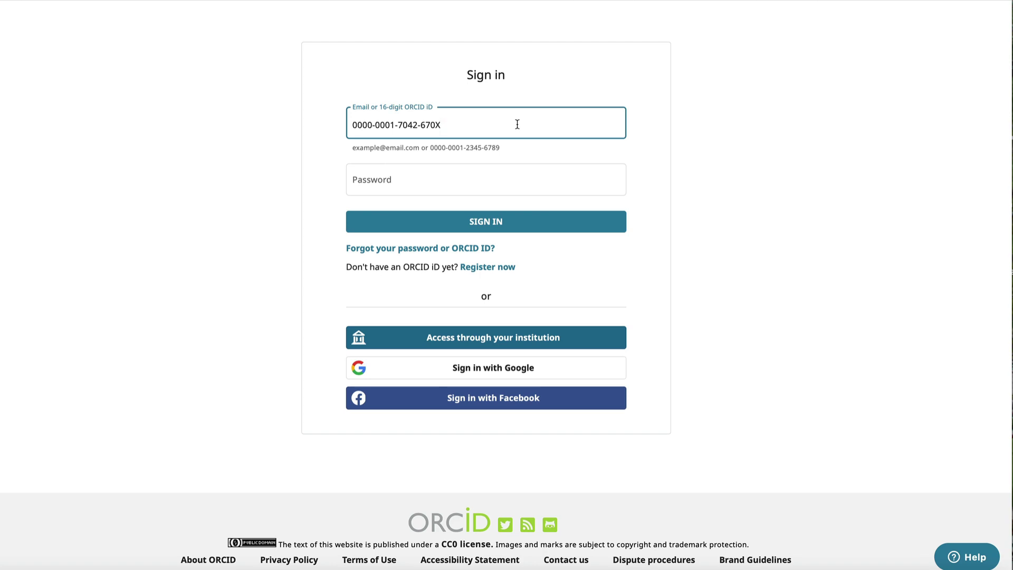
click(479, 179)
key(ctrl+v)
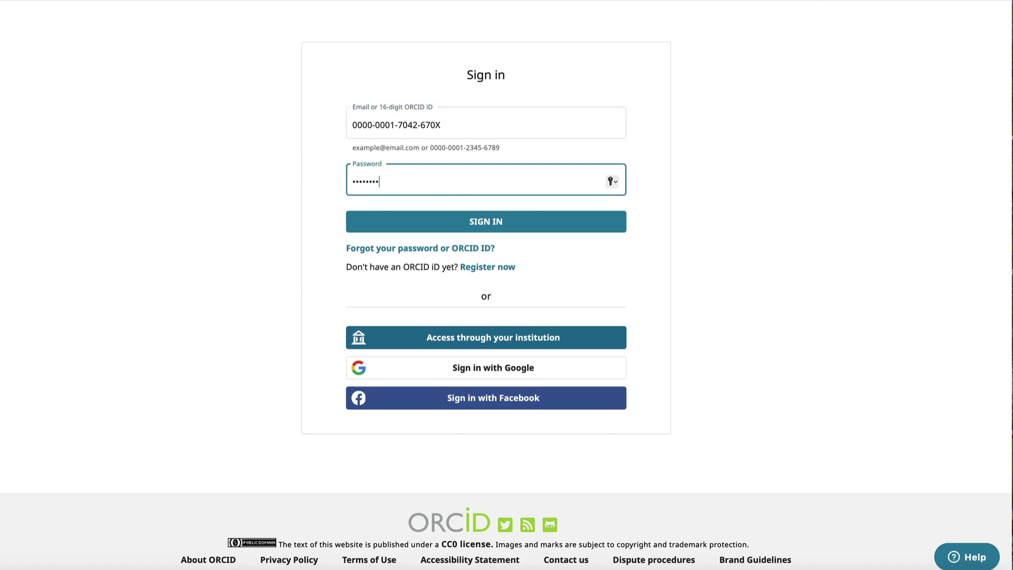
text(•••••)
click(483, 221)
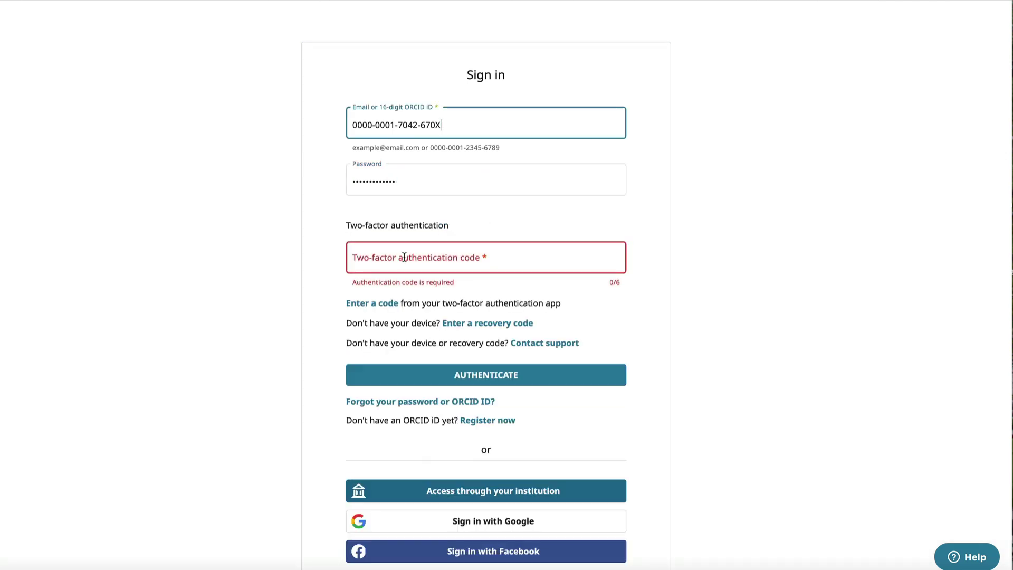
click(404, 257)
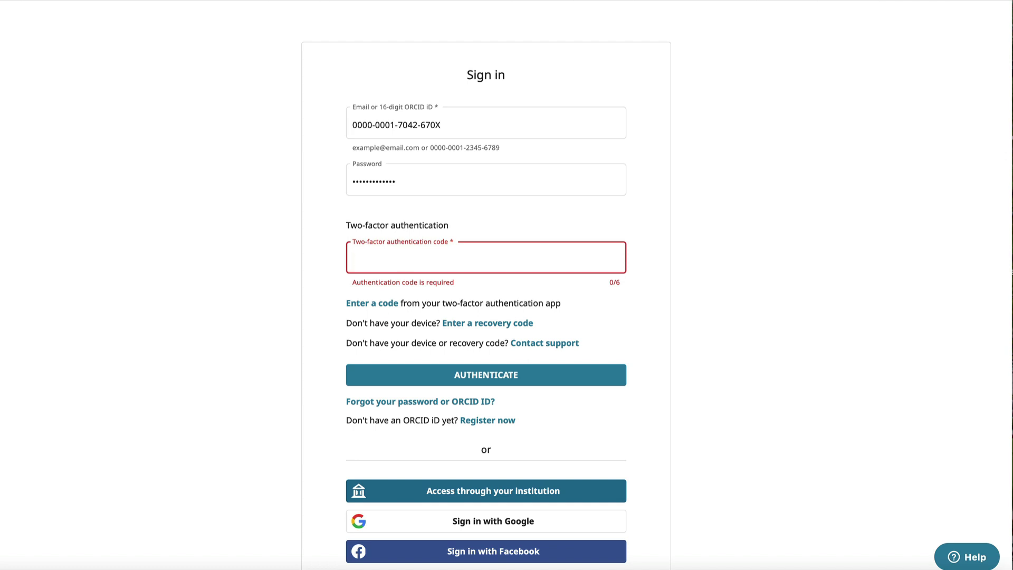
key(Return)
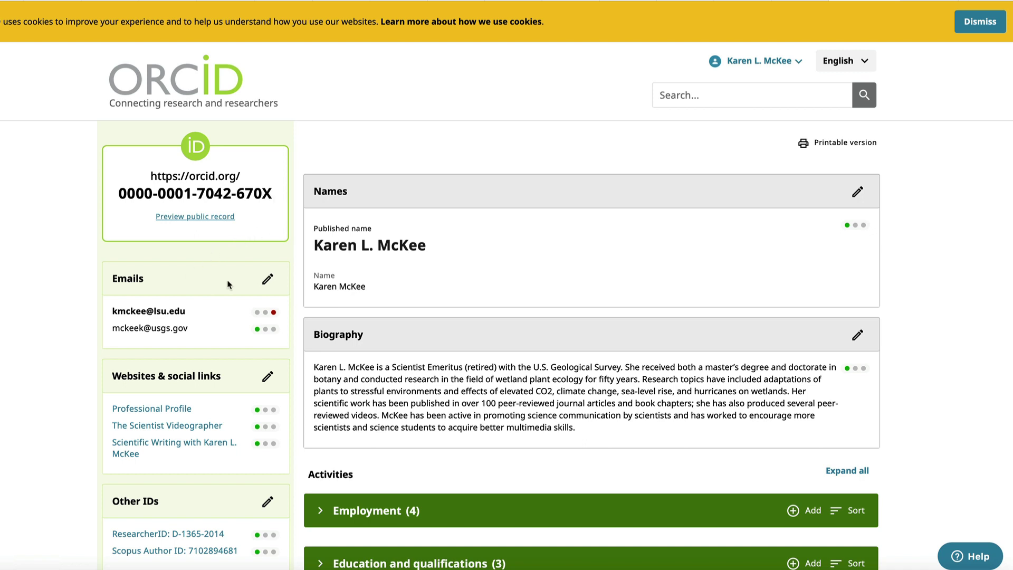
Open Other IDs, switch the ResearcherID to Only me and back to Everyone, then close it
scroll(231, 285, down, 1)
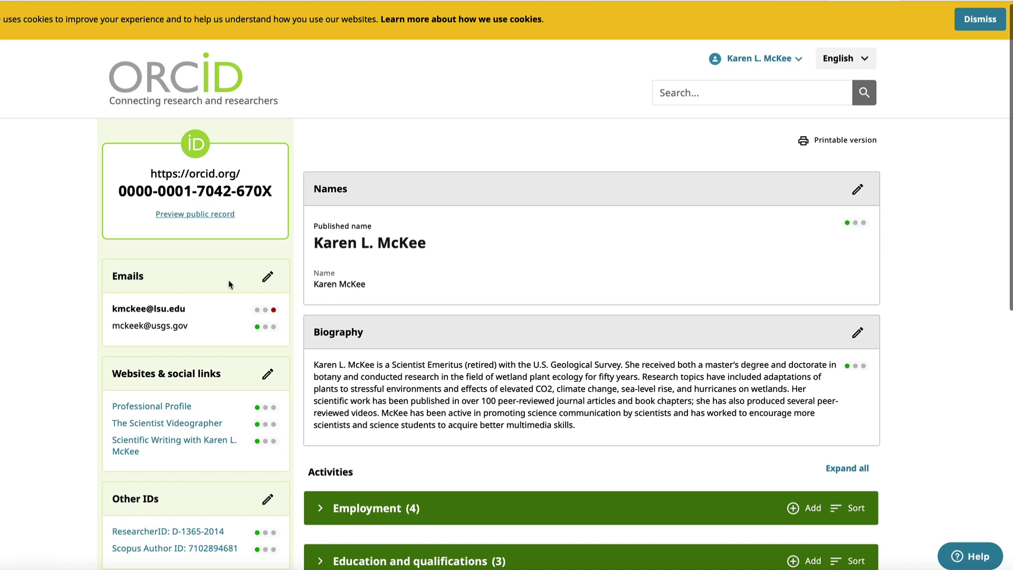
scroll(230, 285, down, 3)
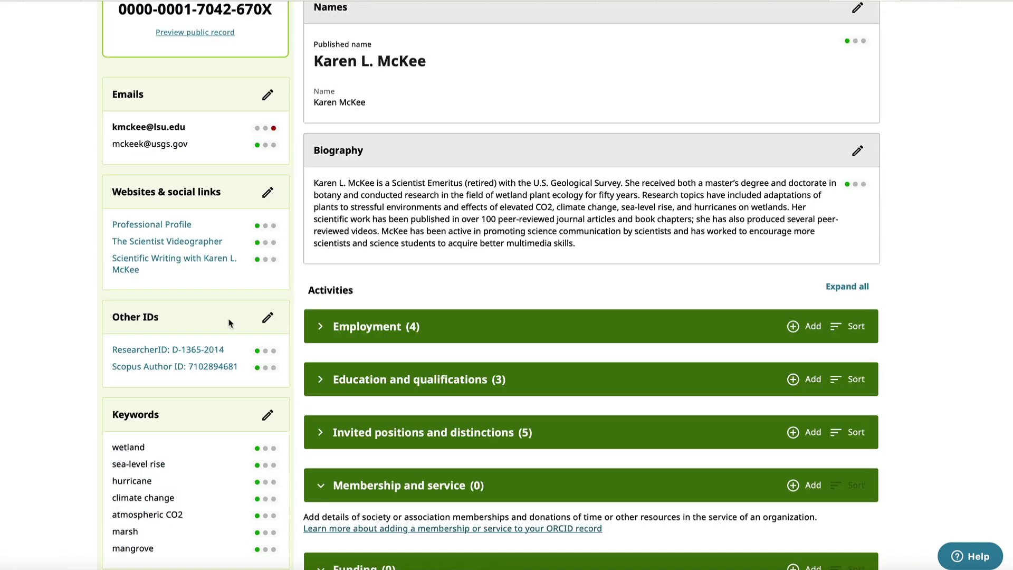
click(267, 318)
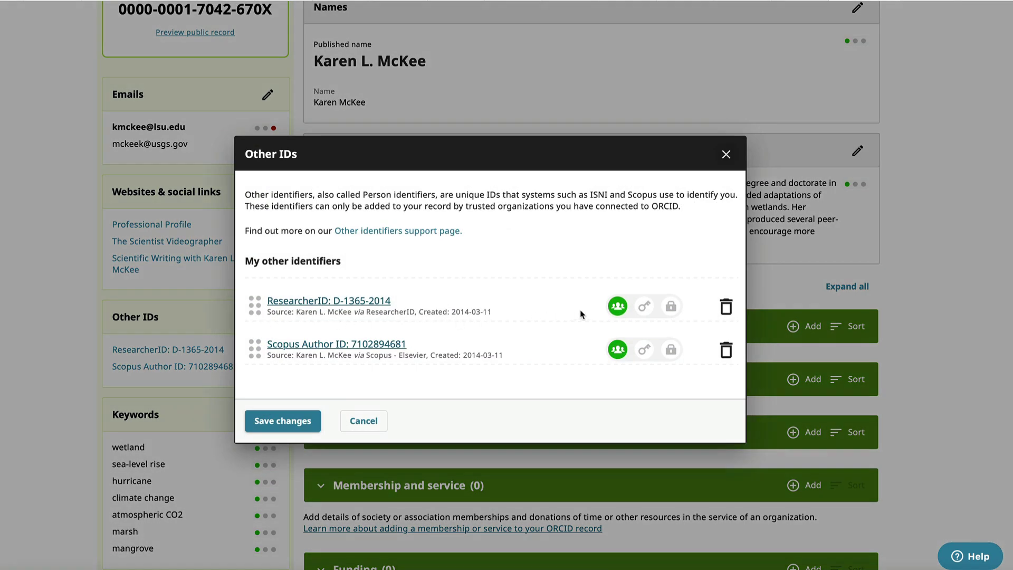
mouse_move(618, 308)
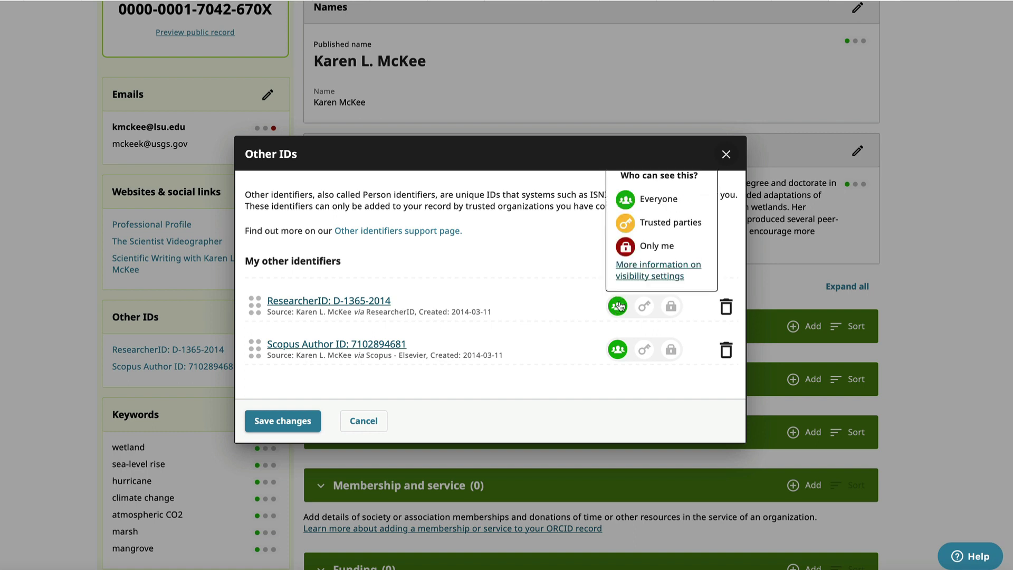
click(671, 306)
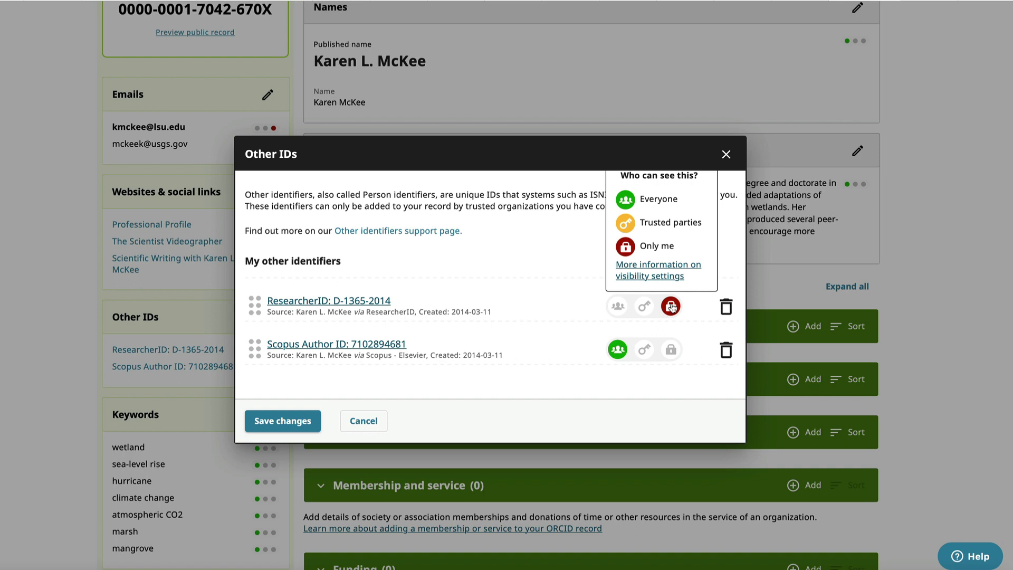
click(616, 313)
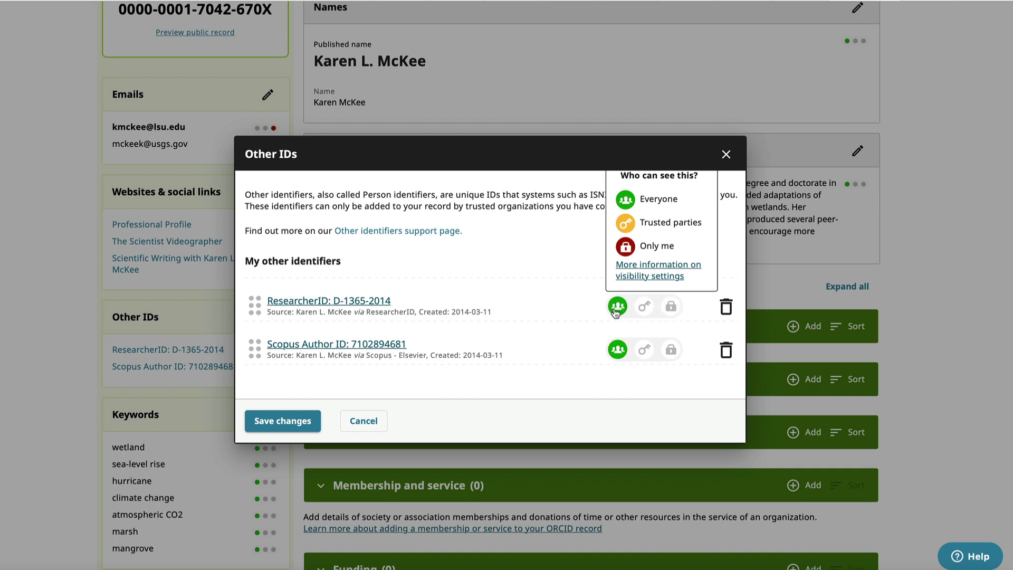
click(725, 154)
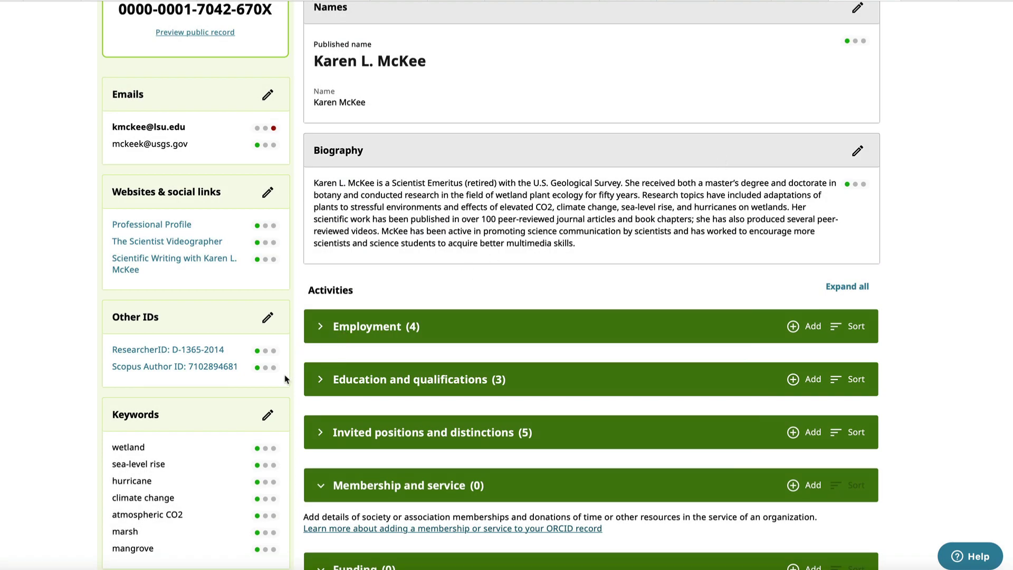
scroll(286, 379, down, 3)
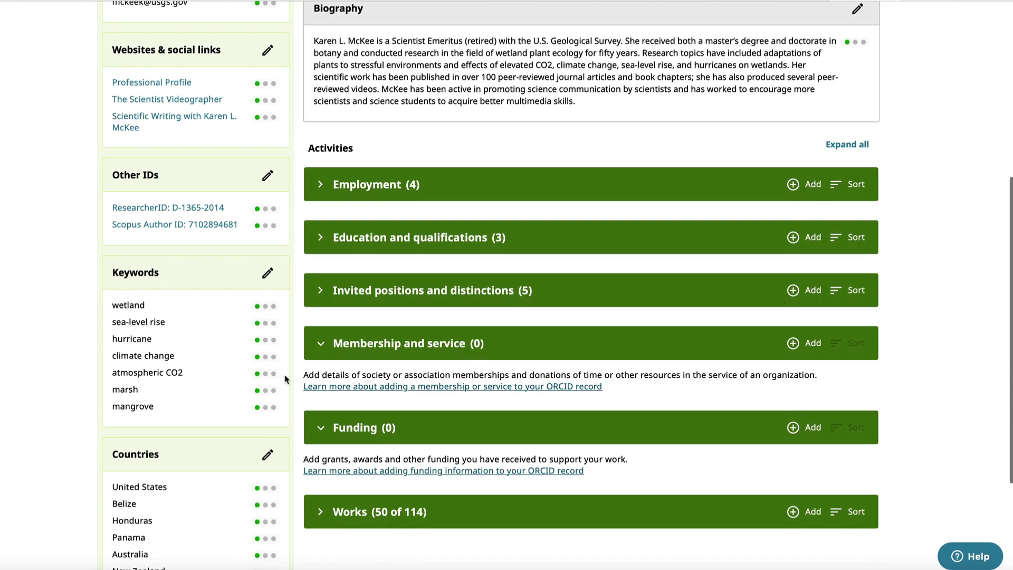
scroll(285, 379, down, 1)
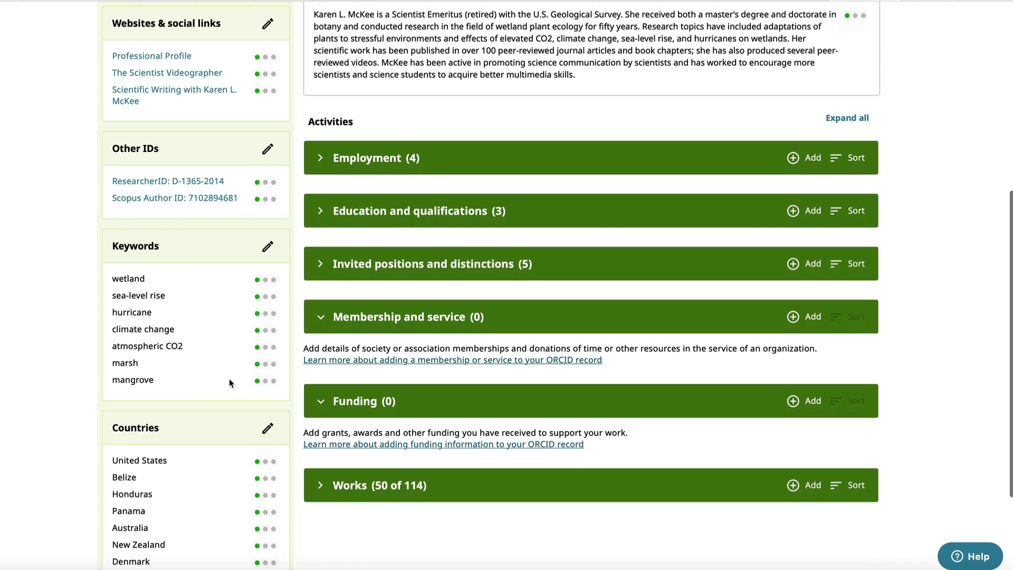
scroll(218, 380, down, 1)
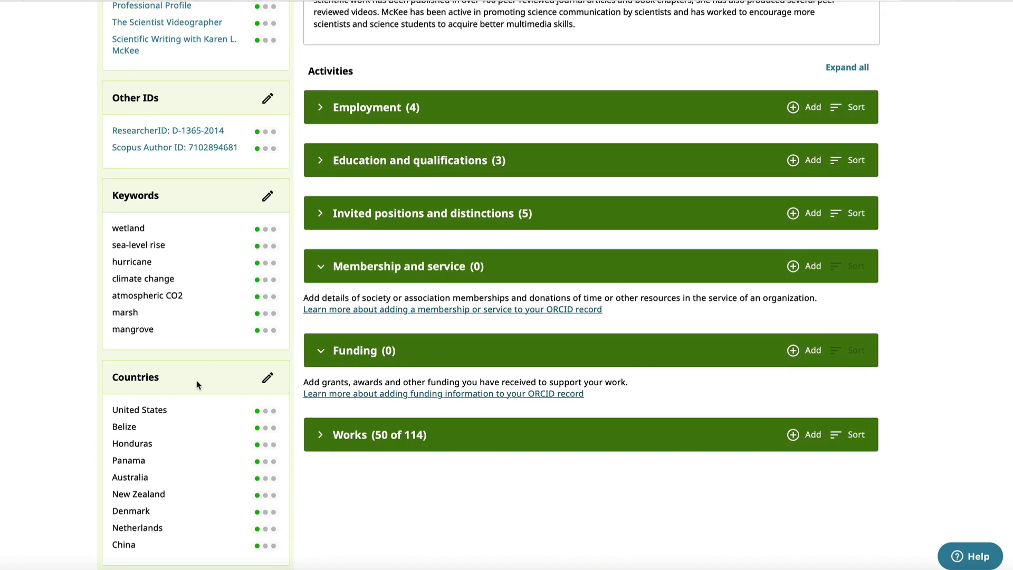
scroll(208, 387, up, 6)
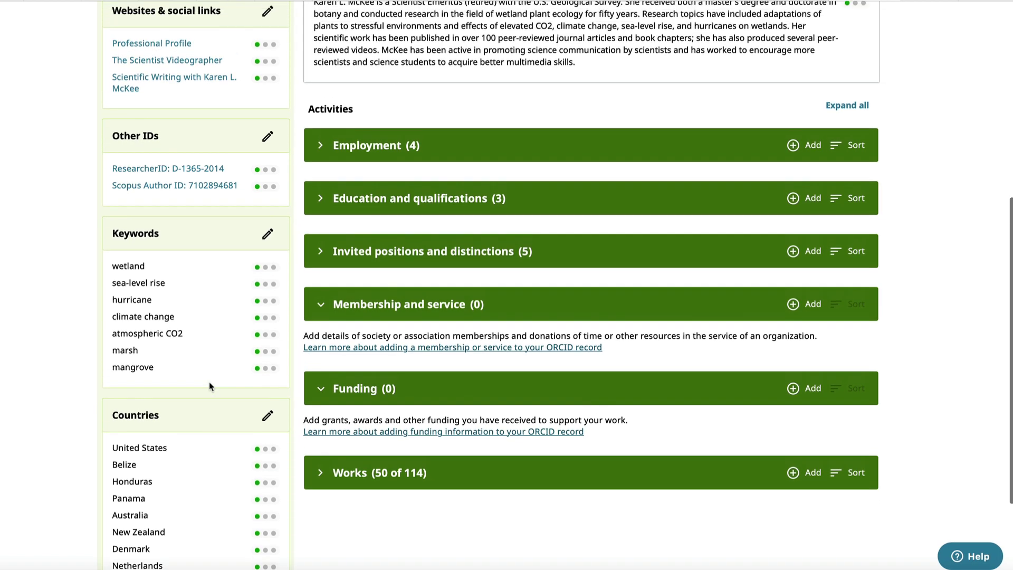
scroll(210, 387, up, 1)
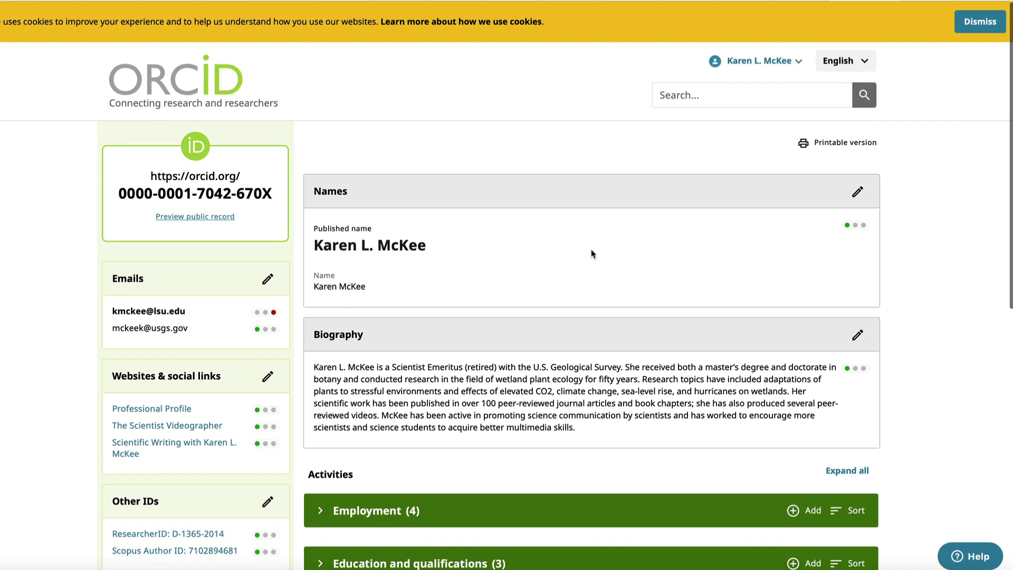
click(856, 194)
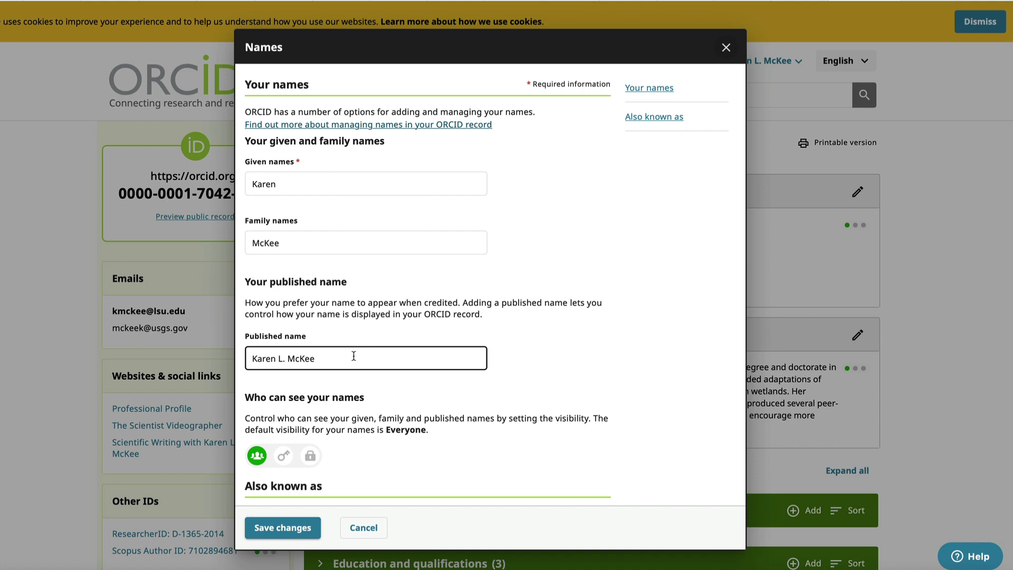
key(Escape)
scroll(701, 193, down, 1)
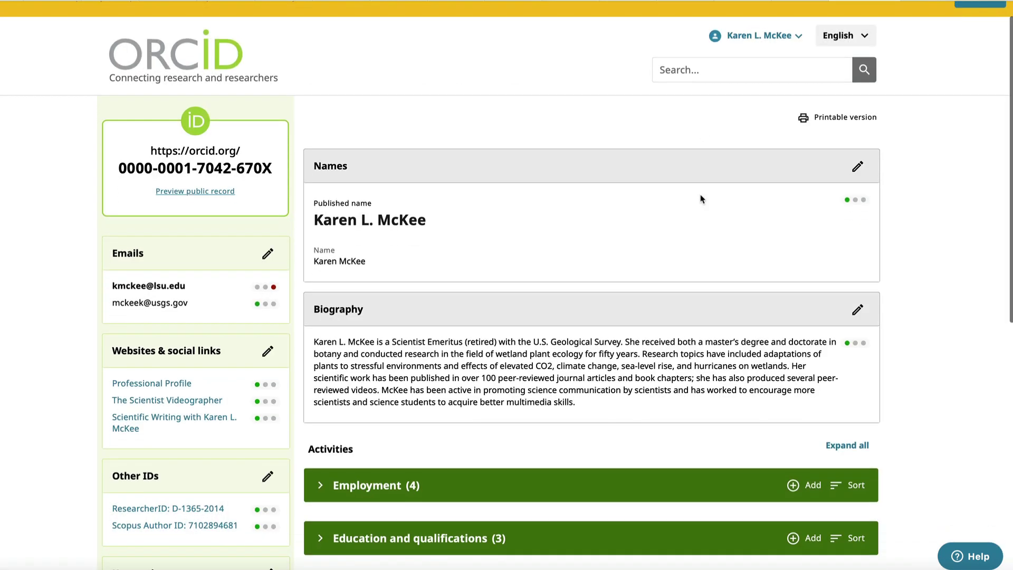
scroll(701, 195, down, 2)
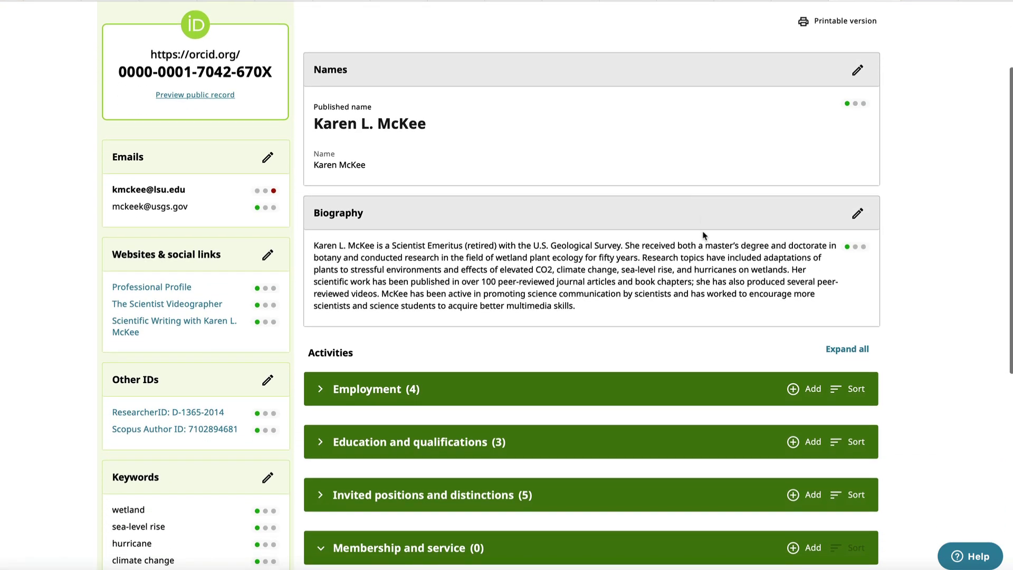
click(857, 213)
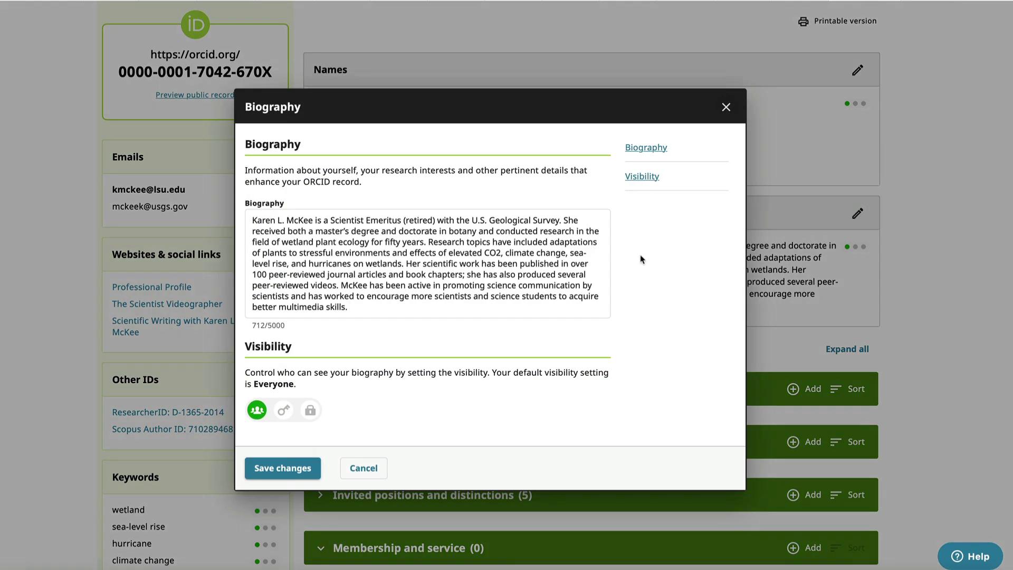
click(609, 270)
click(727, 107)
Bring up the Funding Search & link options, which list DimensionsWizard
scroll(724, 132, down, 4)
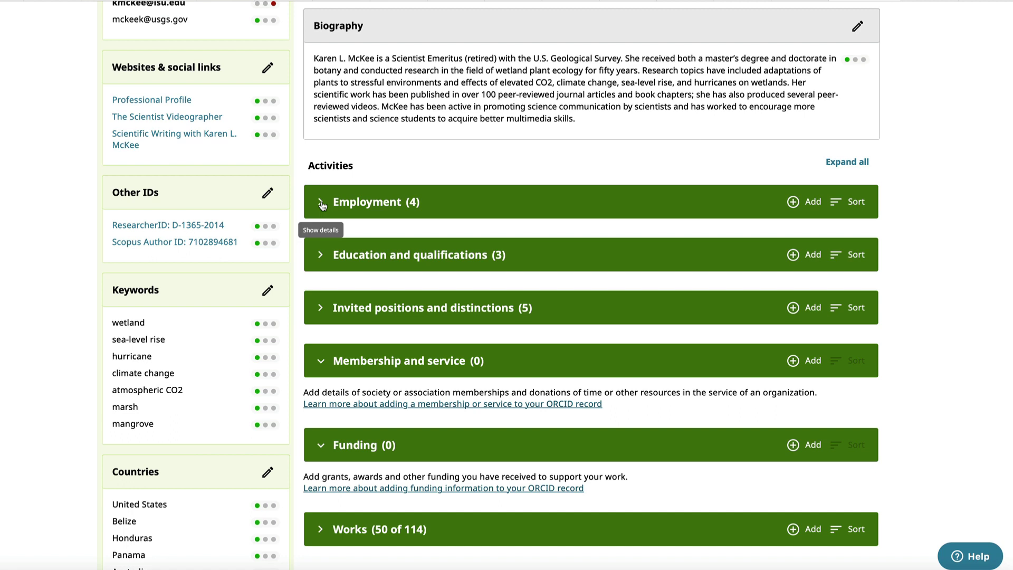
scroll(322, 205, down, 3)
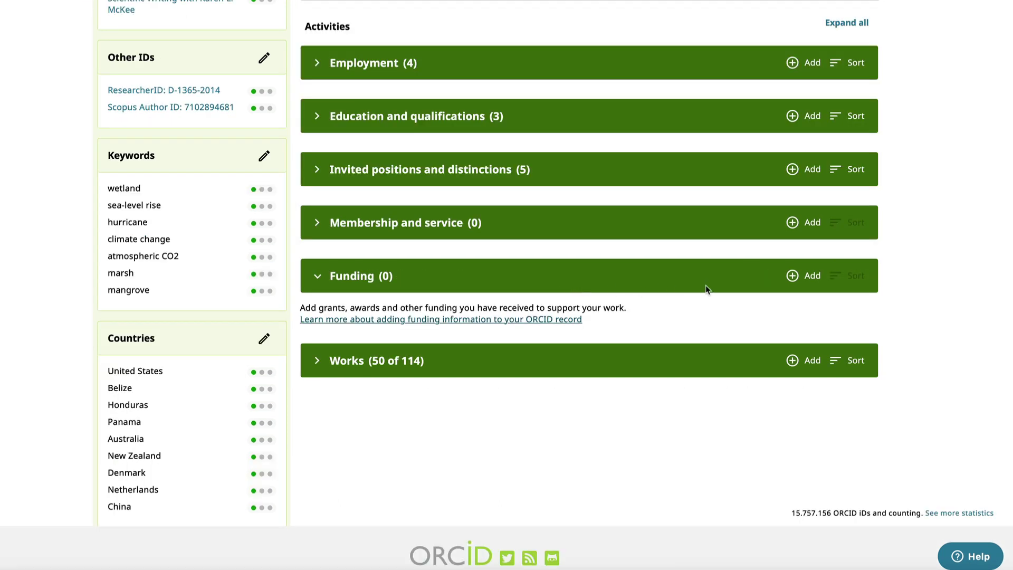
click(792, 278)
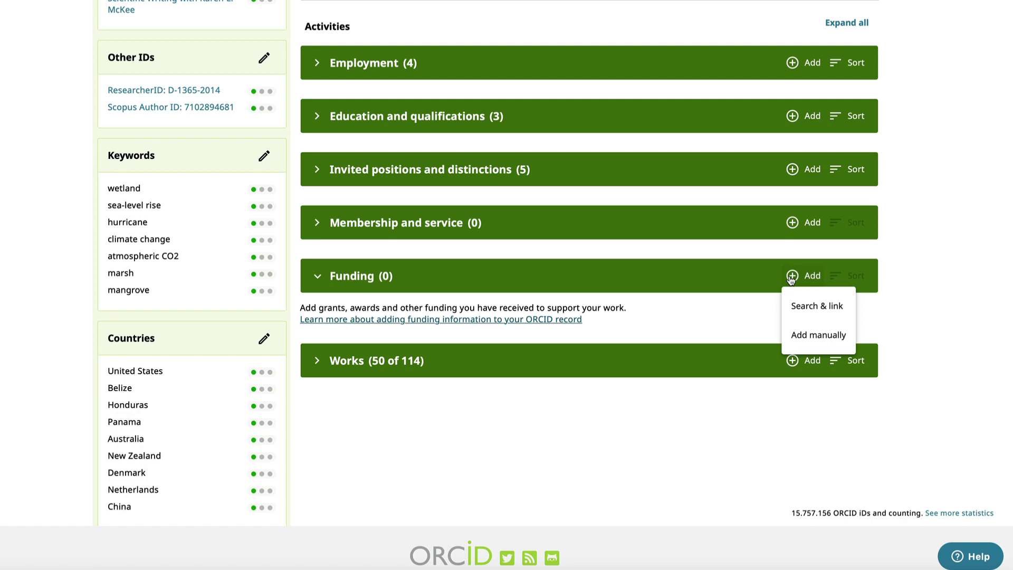
click(801, 308)
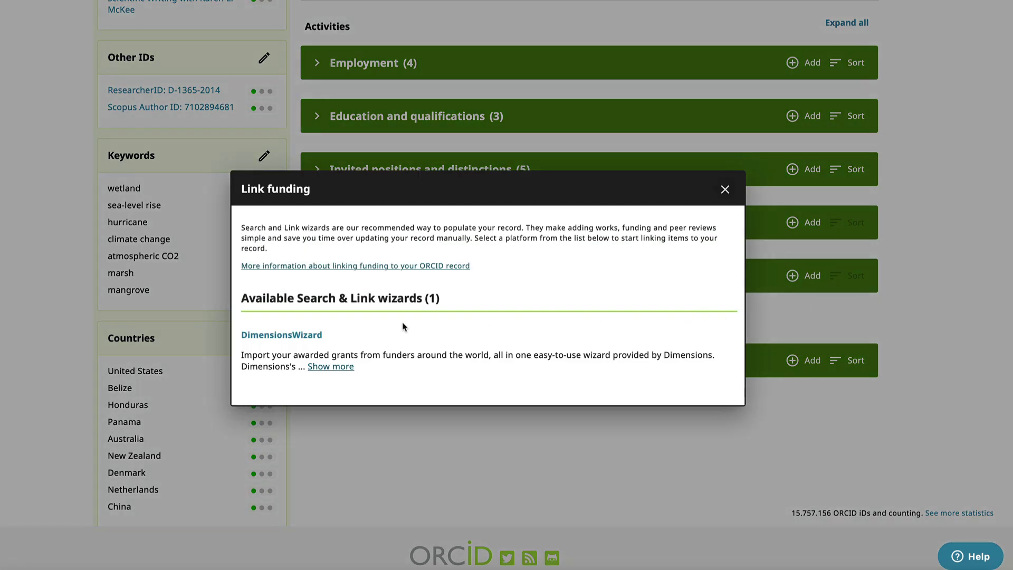
Launch DimensionsWizard and search grants by the researcher's first and last name
click(313, 337)
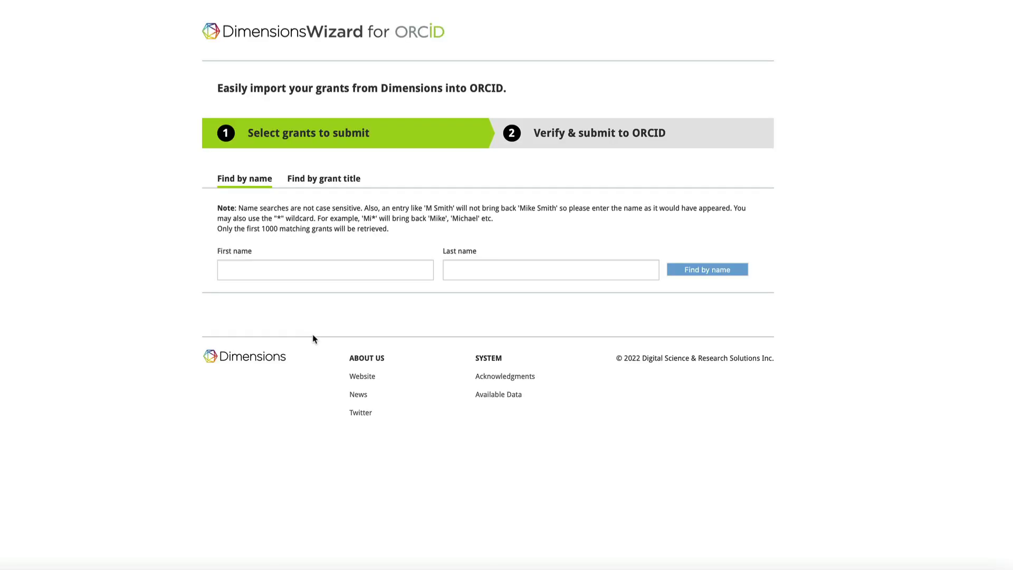
click(313, 271)
key(Tab)
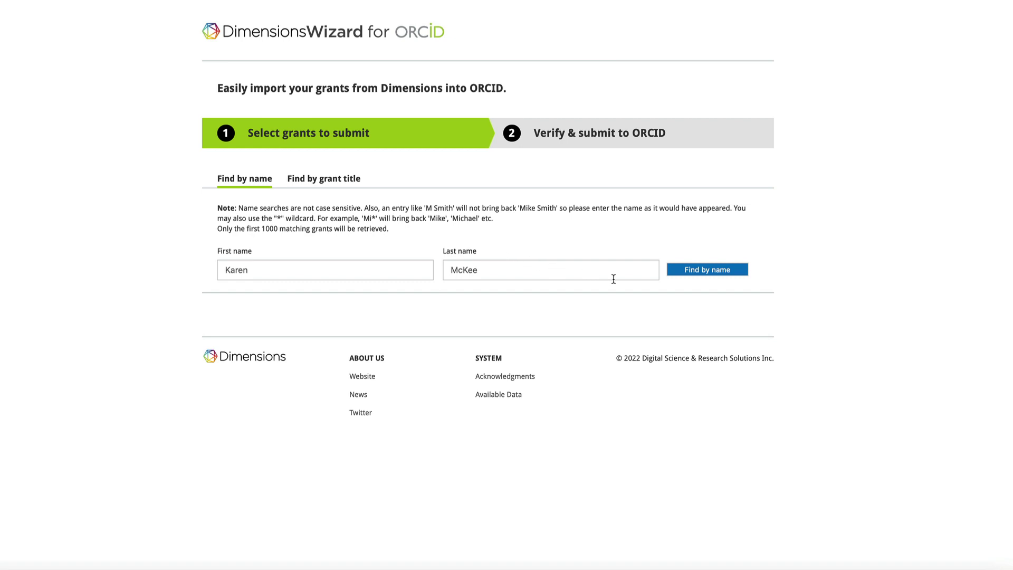
click(682, 274)
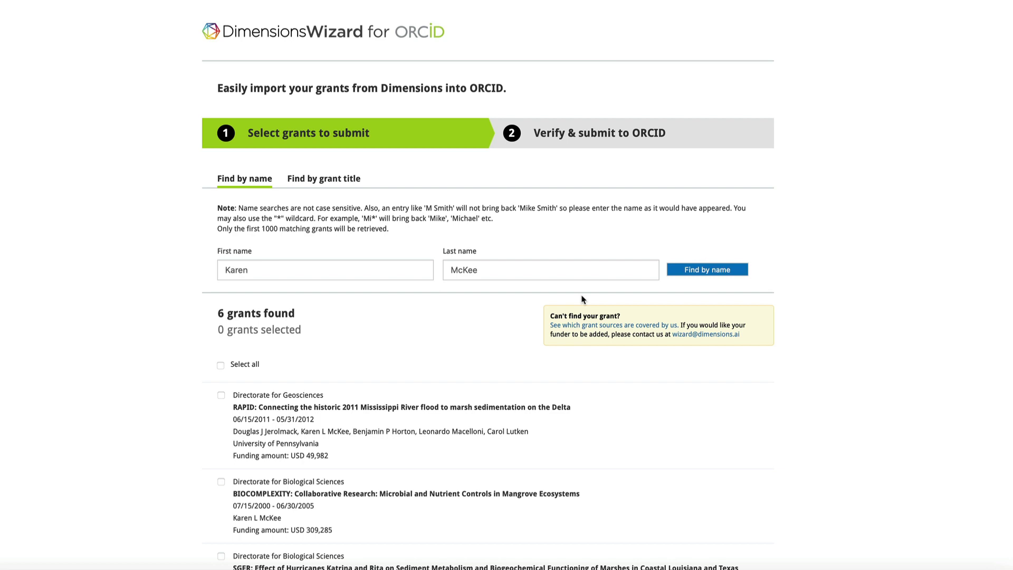
Select all six found grants and continue to the review page
scroll(347, 353, down, 3)
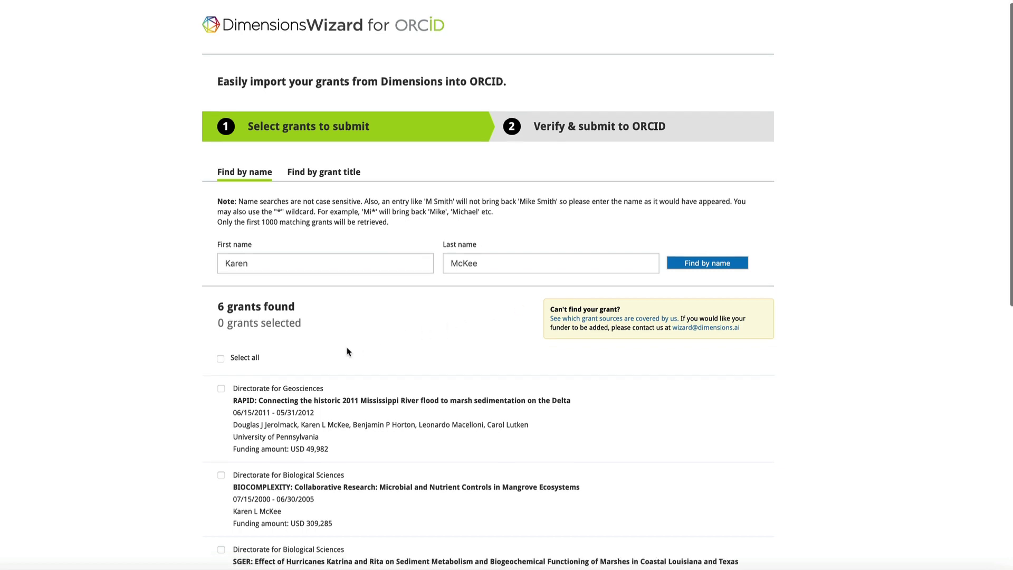
scroll(348, 358, down, 3)
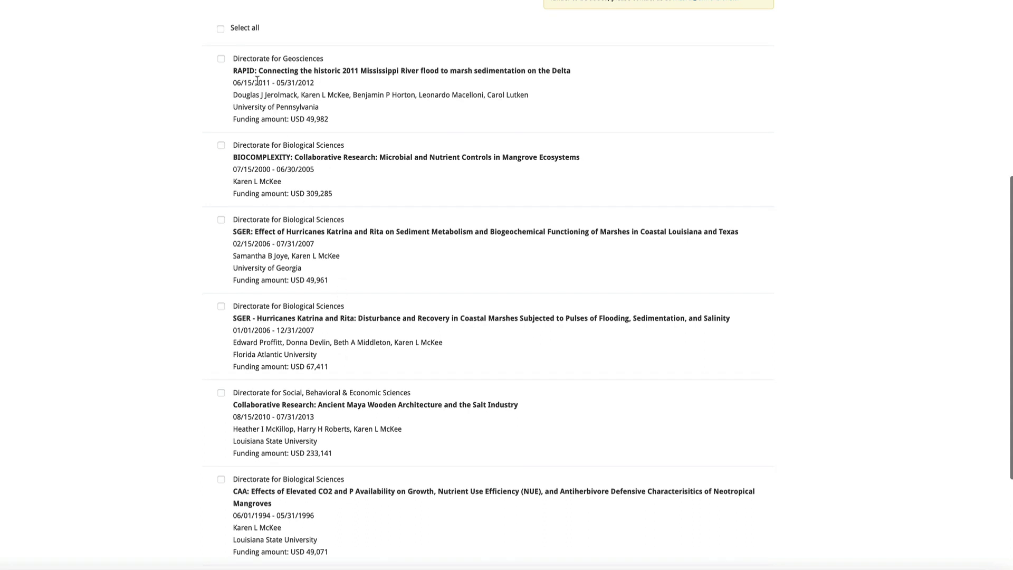
click(220, 28)
scroll(706, 412, down, 3)
click(710, 413)
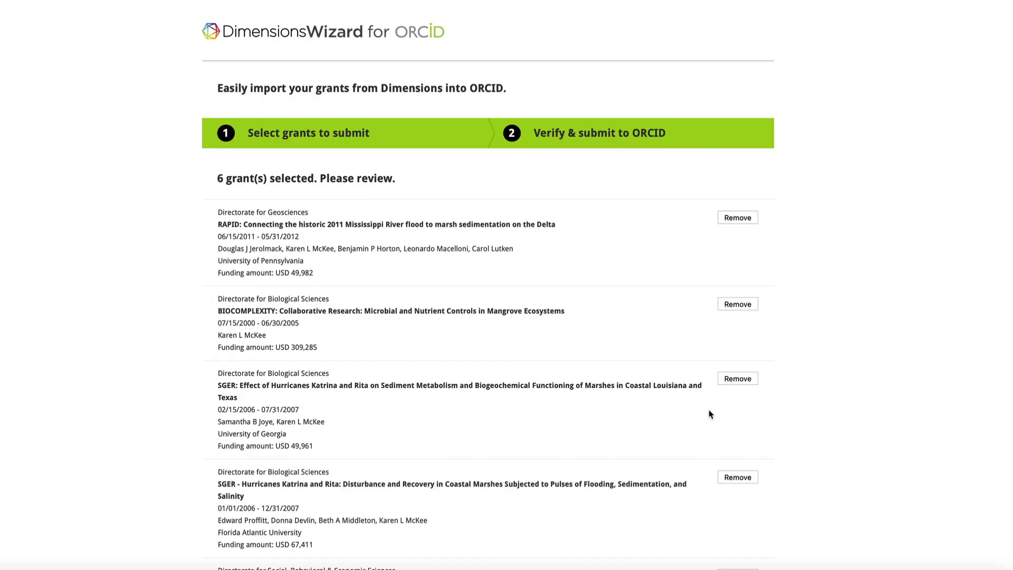
scroll(711, 414, down, 5)
scroll(711, 414, down, 1)
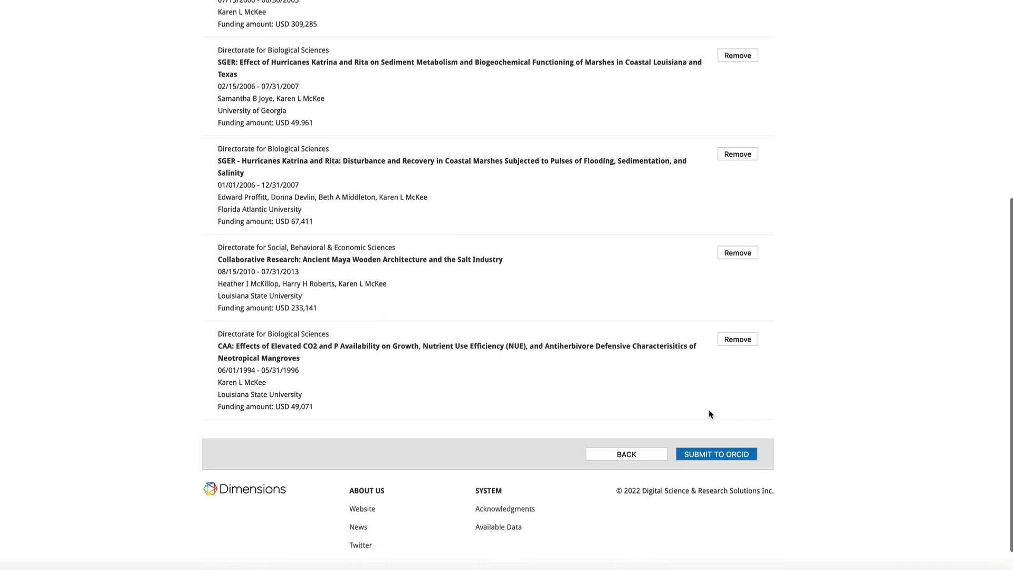
Submit the six grants to ORCID and expand Funding to check them
click(710, 457)
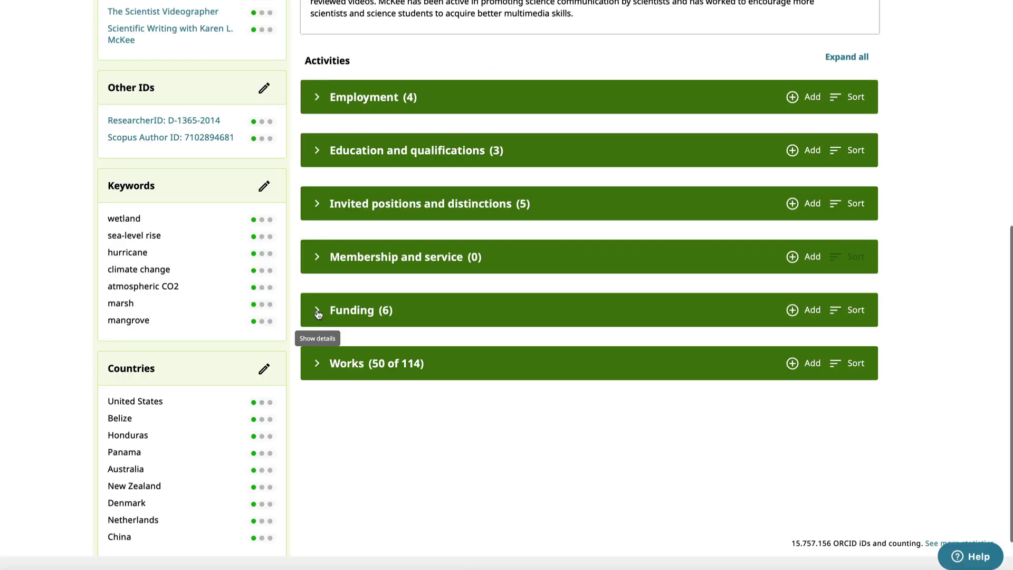
click(317, 312)
scroll(318, 314, down, 4)
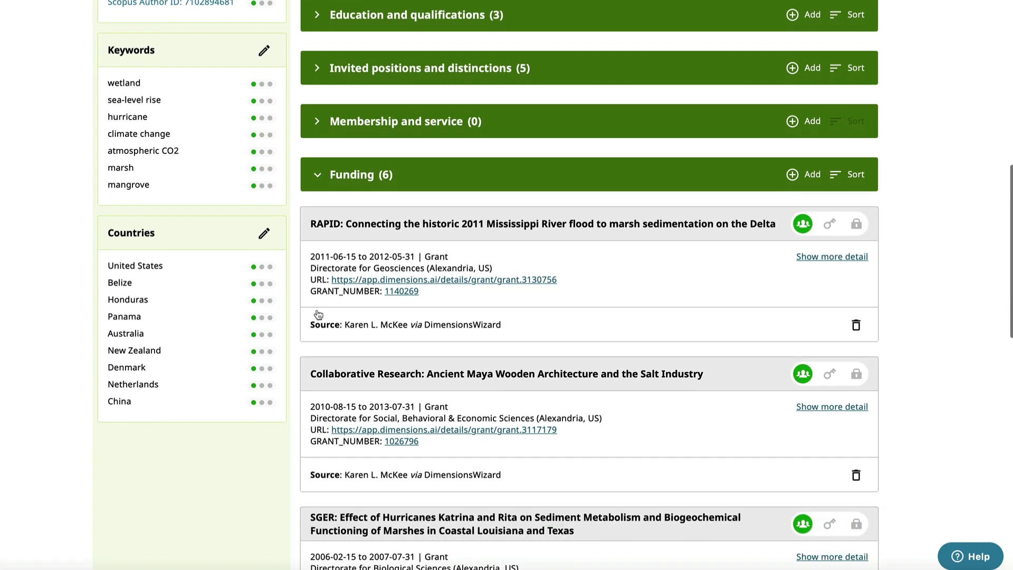
scroll(319, 314, down, 4)
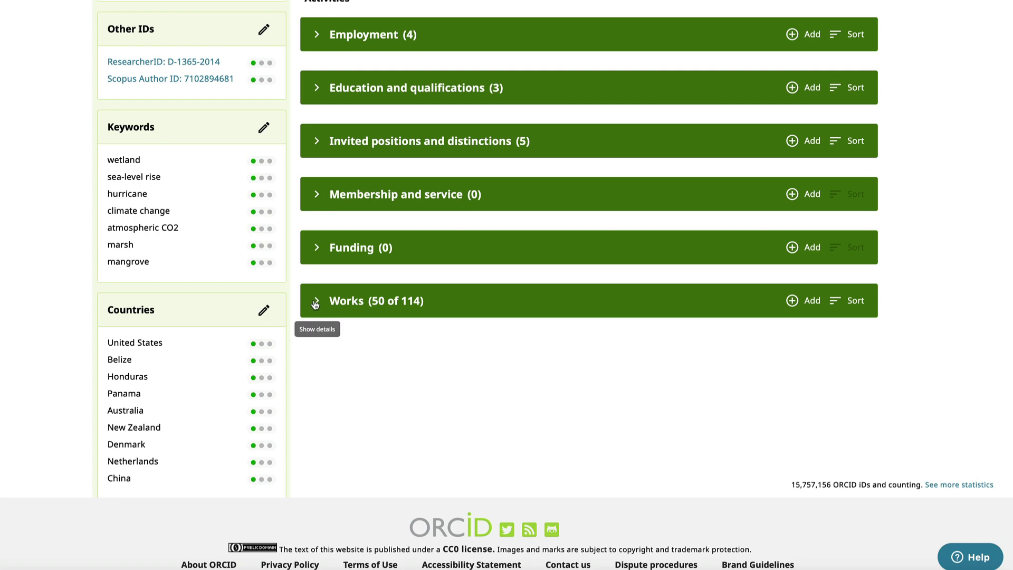
Expand the Works section and scroll through the listed publications
click(315, 302)
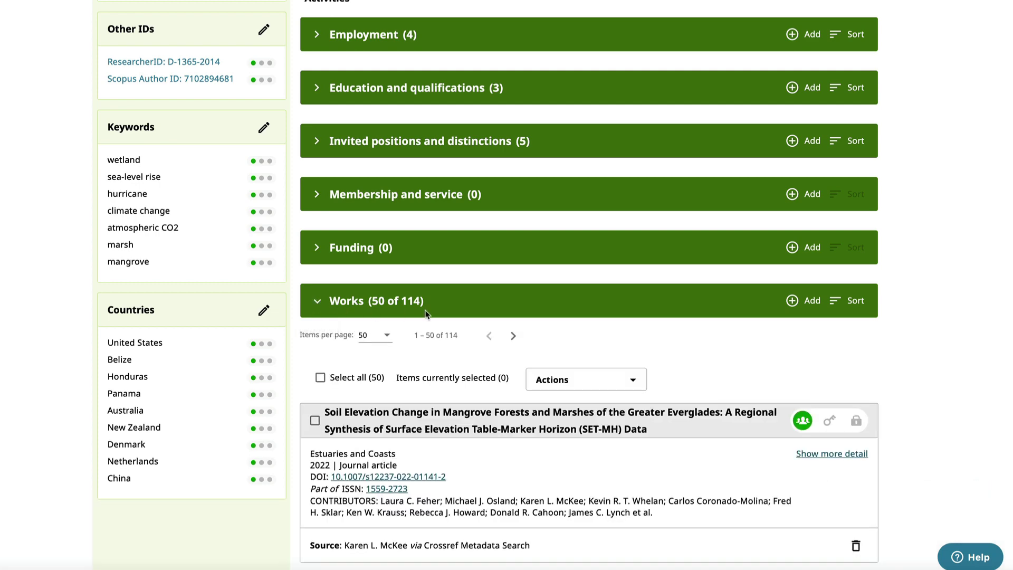
scroll(491, 320, down, 1)
scroll(491, 319, down, 3)
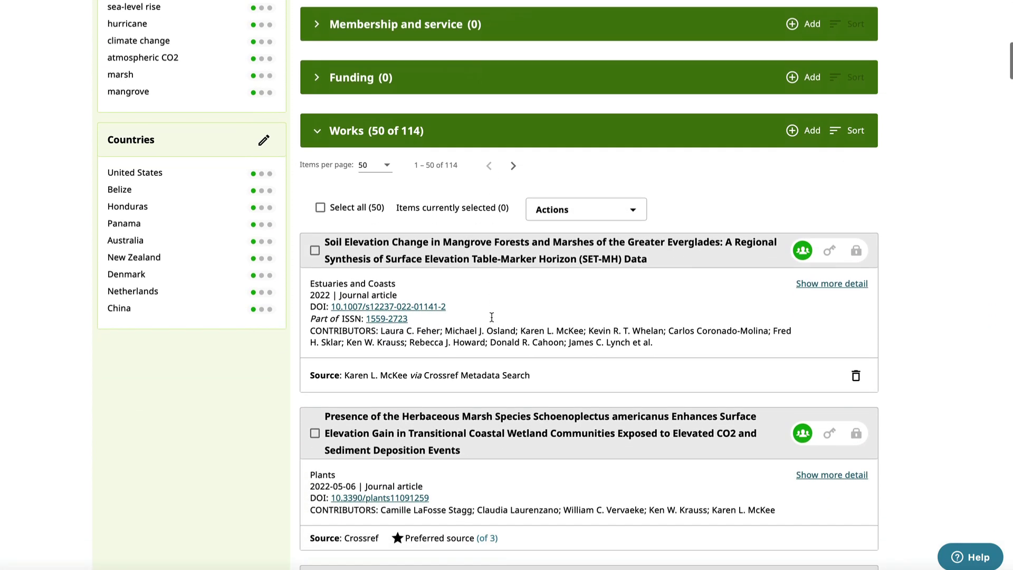
scroll(492, 317, down, 1)
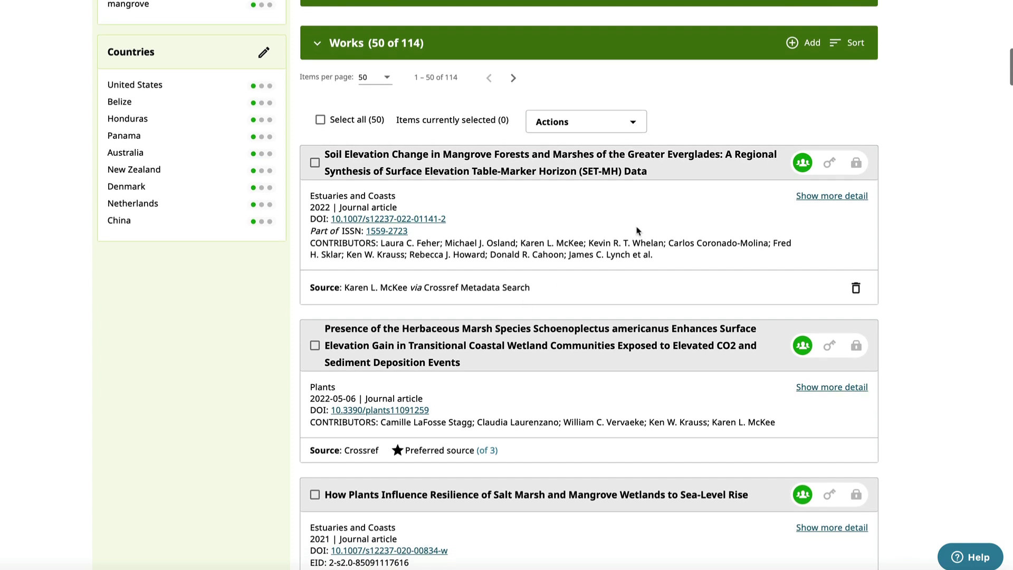
Look at the add-work options and the Add PubMed ID dialog, then close it
click(808, 45)
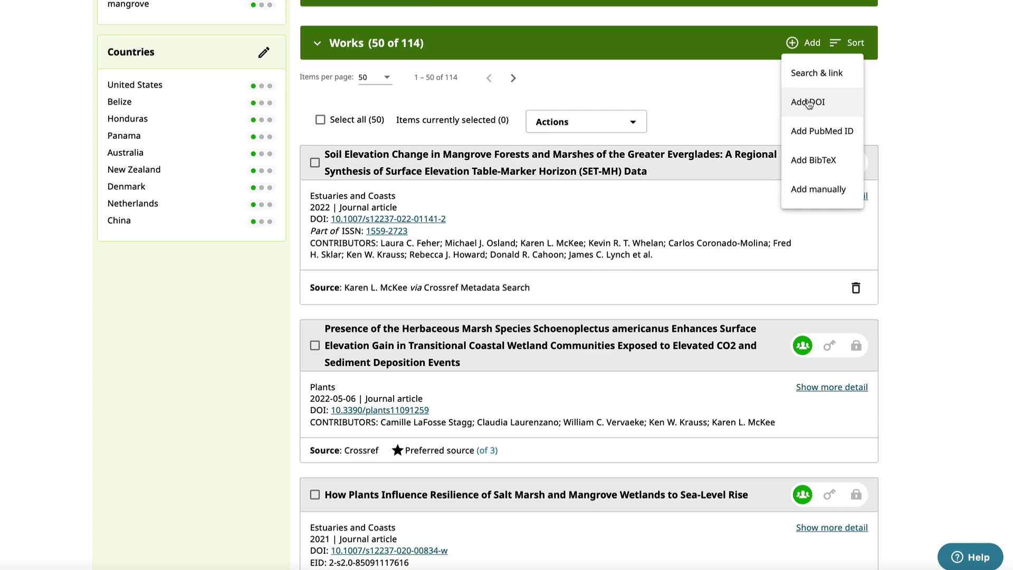
key(Escape)
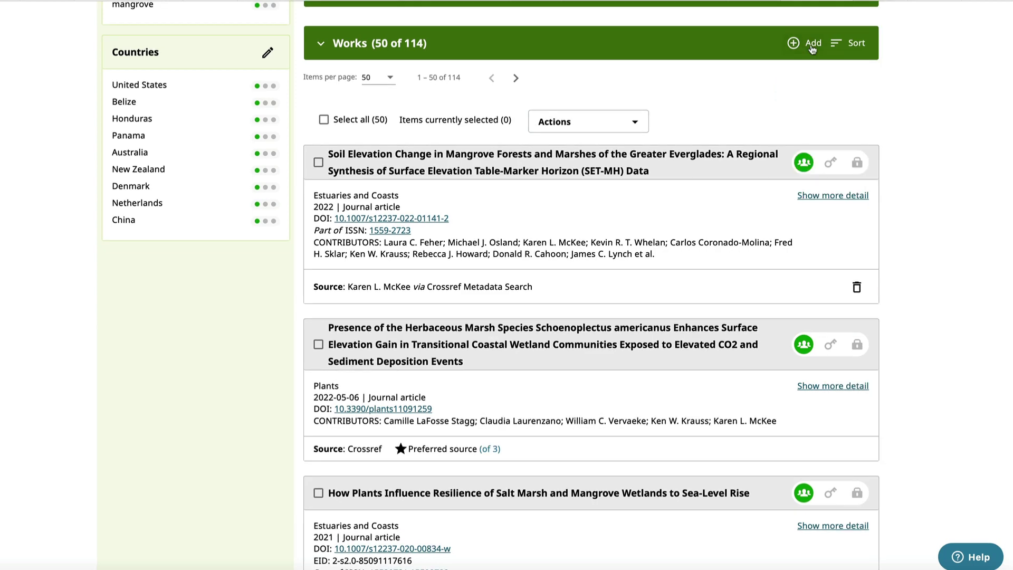
click(793, 43)
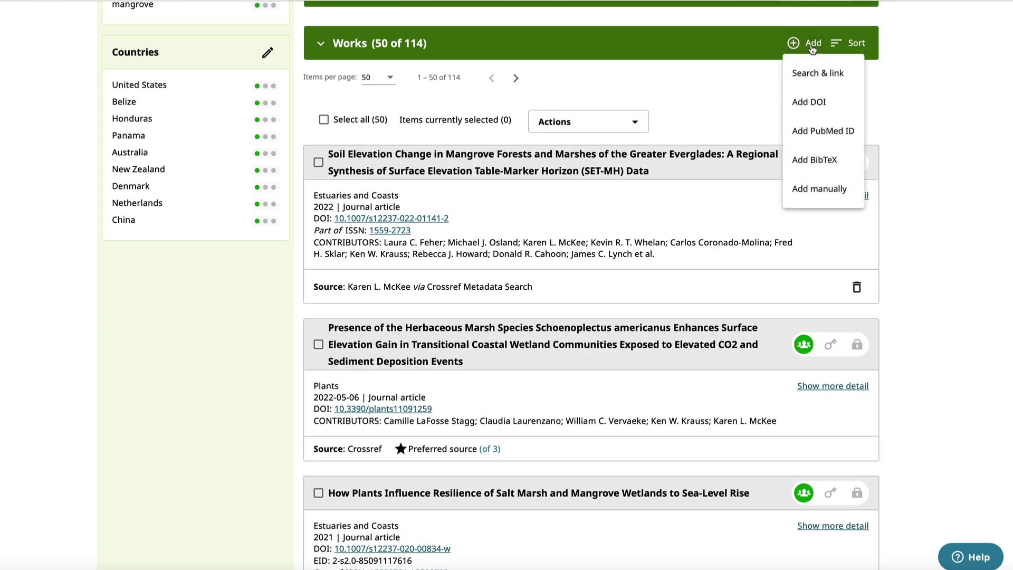
click(812, 131)
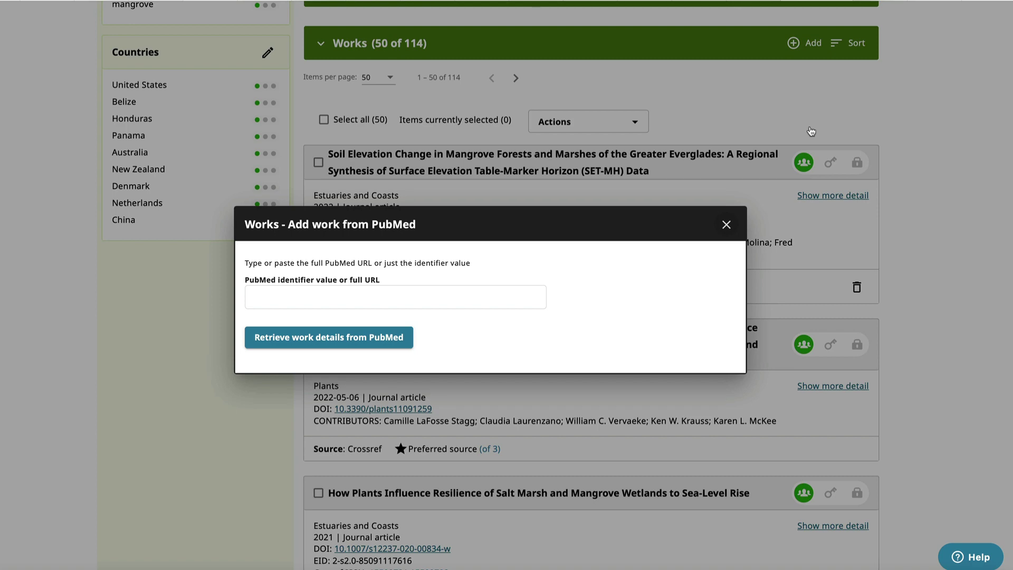
key(Escape)
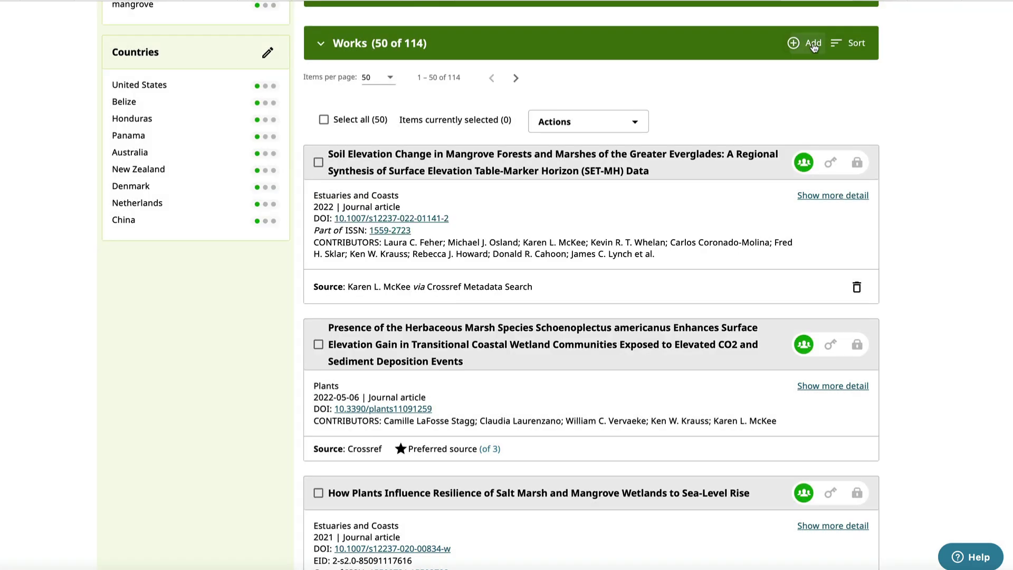
Look at the Add BibTeX import dialog, close it, and reopen the add-work list
click(813, 45)
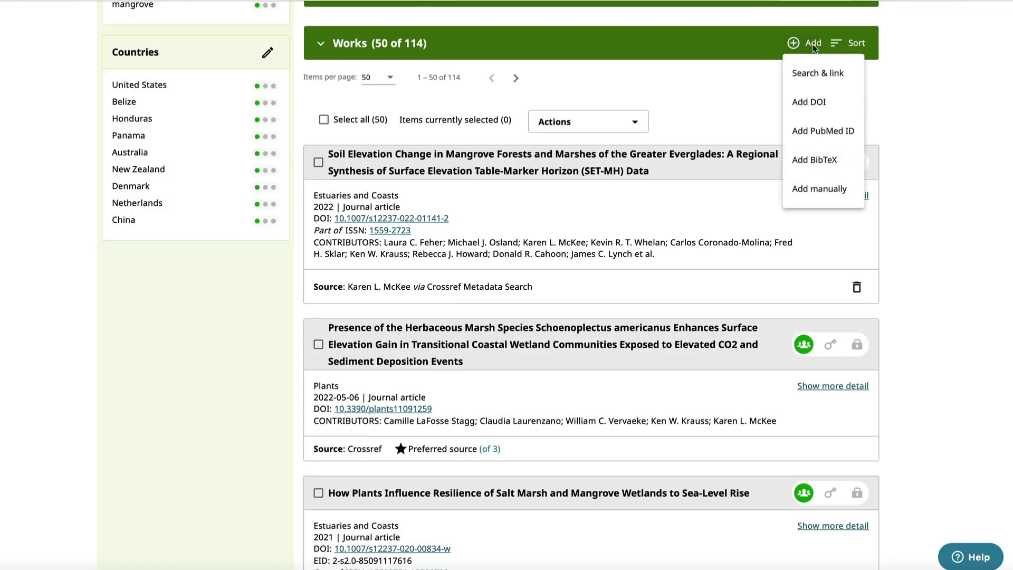
click(806, 160)
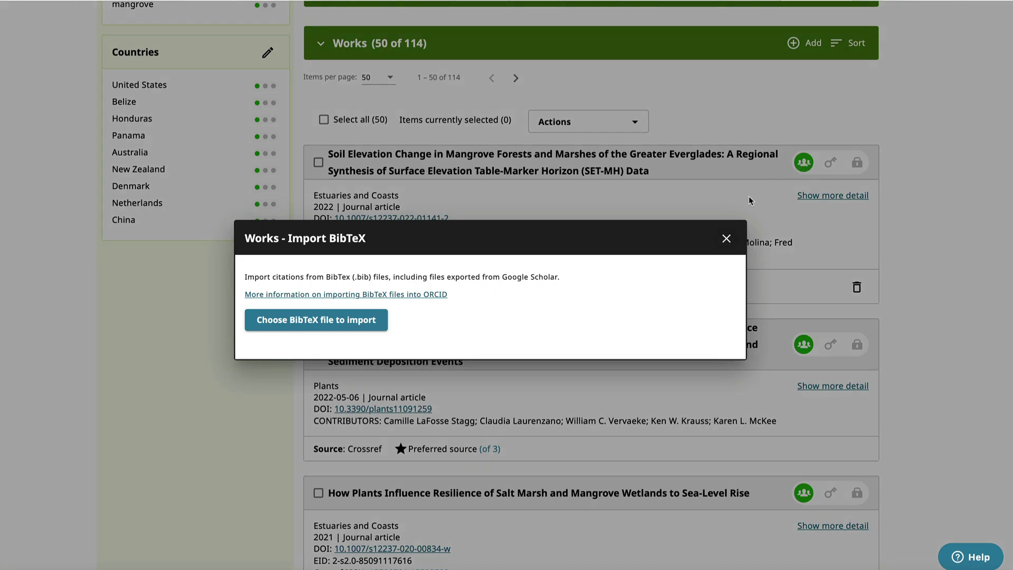
key(Escape)
click(805, 42)
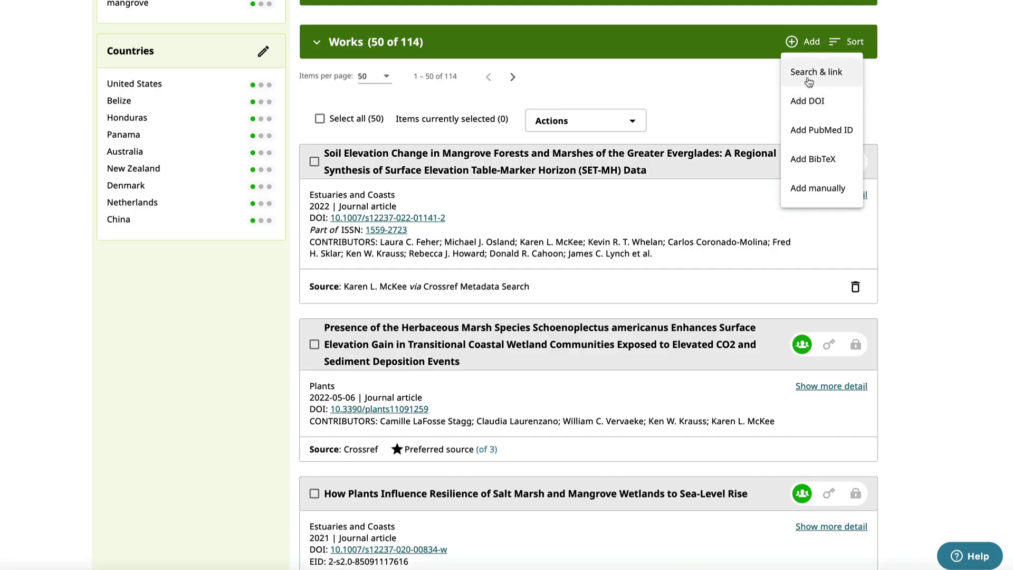
click(811, 74)
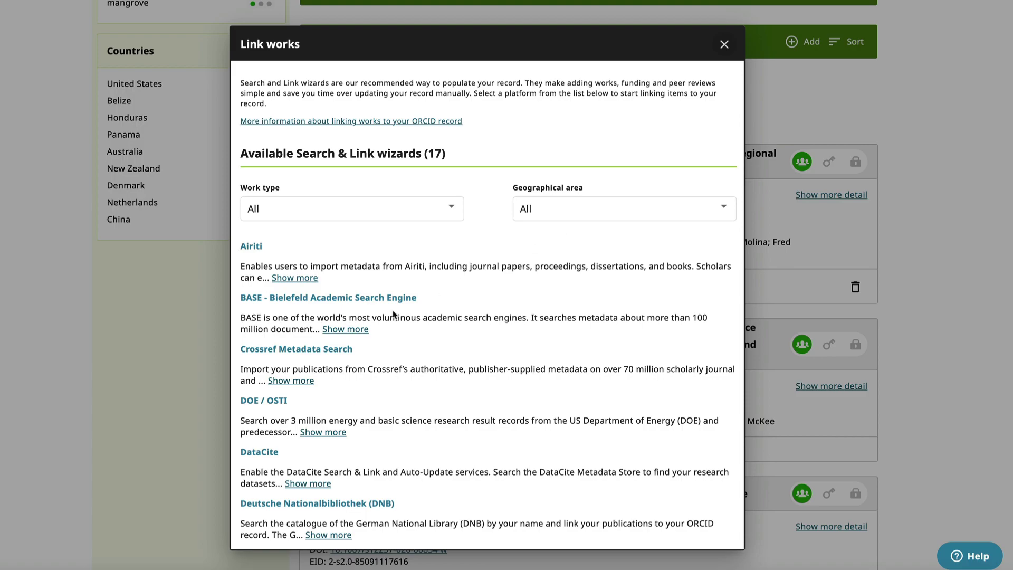
click(346, 348)
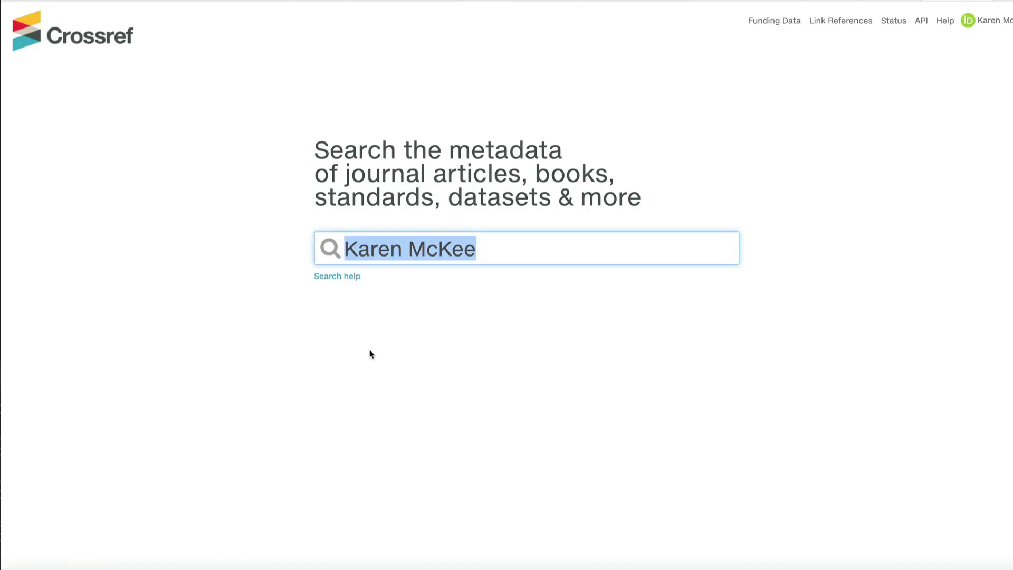
key(ctrl+v)
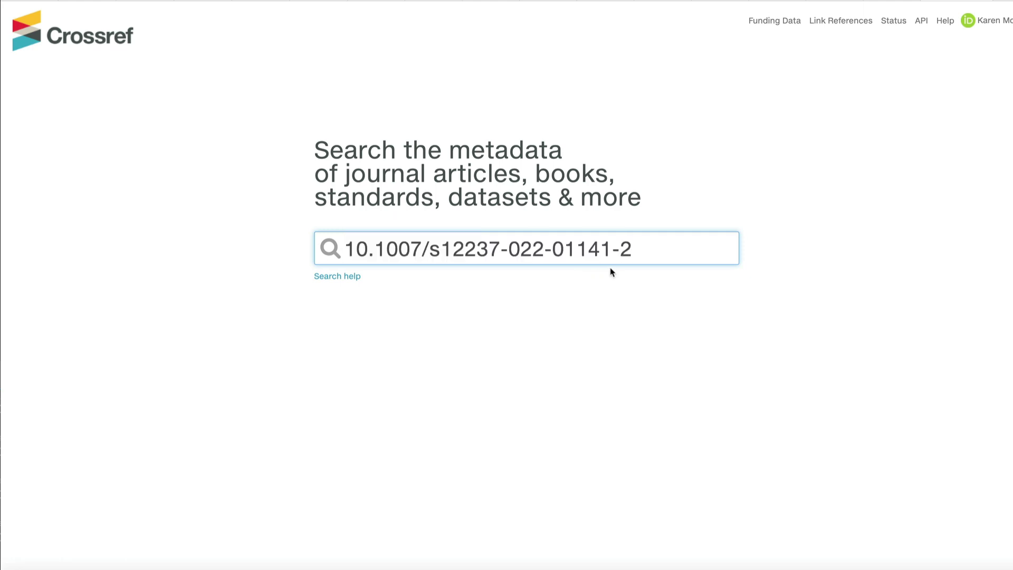
key(Return)
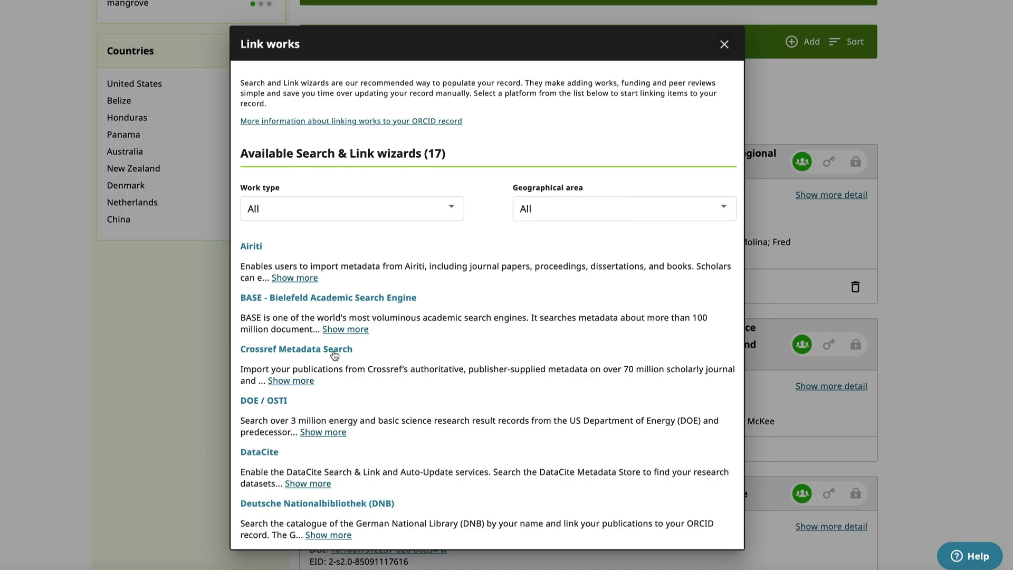
Scroll down the Link works wizard list to reach the Scopus to ORCID wizard
scroll(335, 353, down, 2)
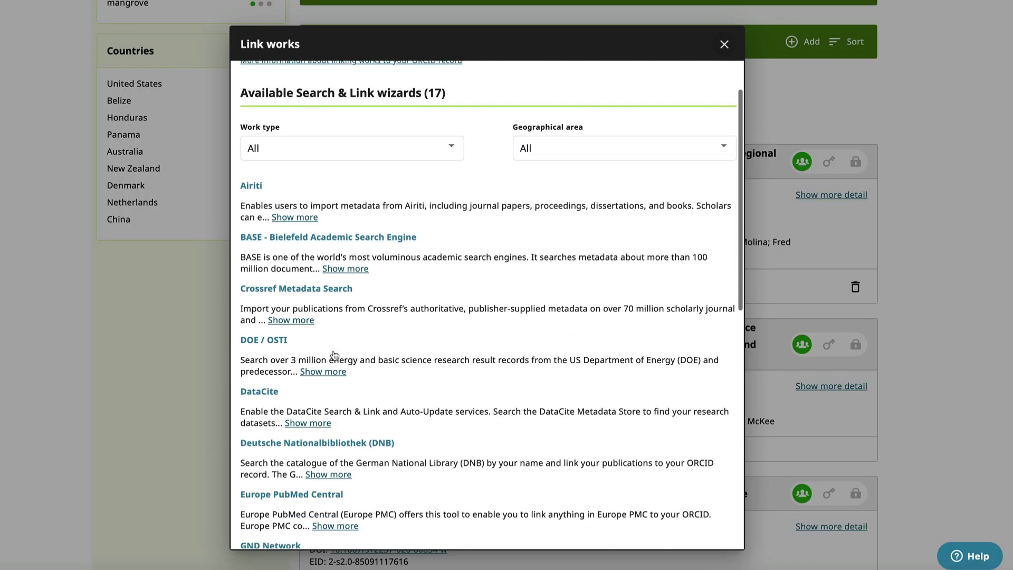
scroll(335, 355, down, 6)
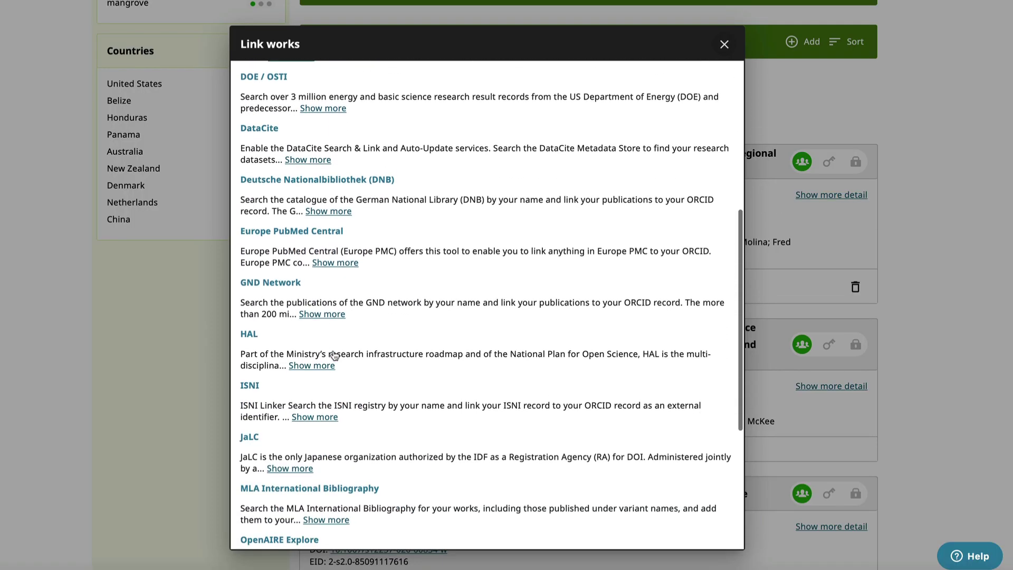
scroll(335, 354, down, 3)
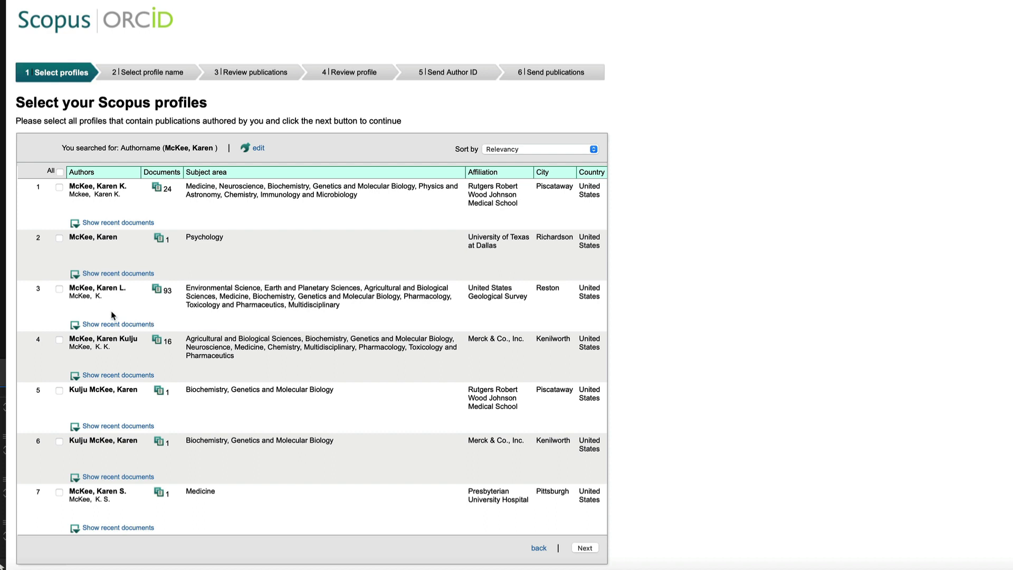
Select the USGS Scopus author profile with 93 documents and show its recent documents
click(59, 290)
click(101, 326)
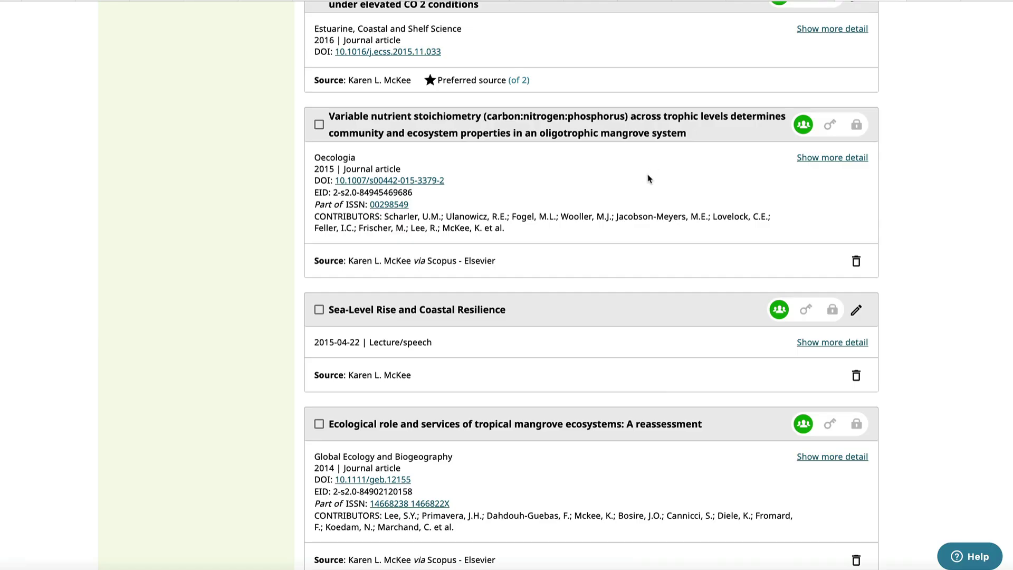
Expand the Sea-Level Rise and Chasing the Mud entries and play the Chasing the Mud YouTube video
click(809, 344)
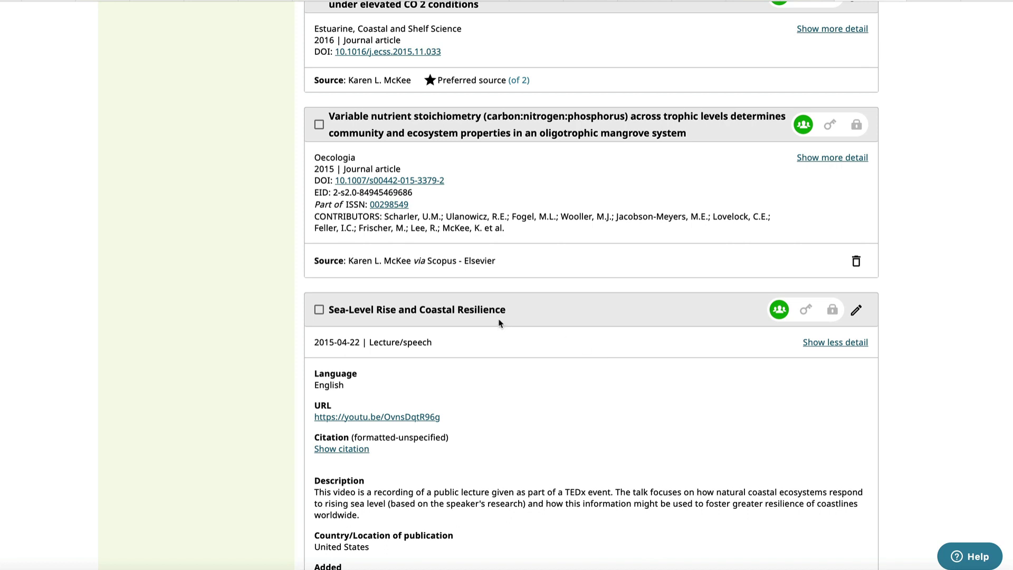
scroll(500, 323, down, 2)
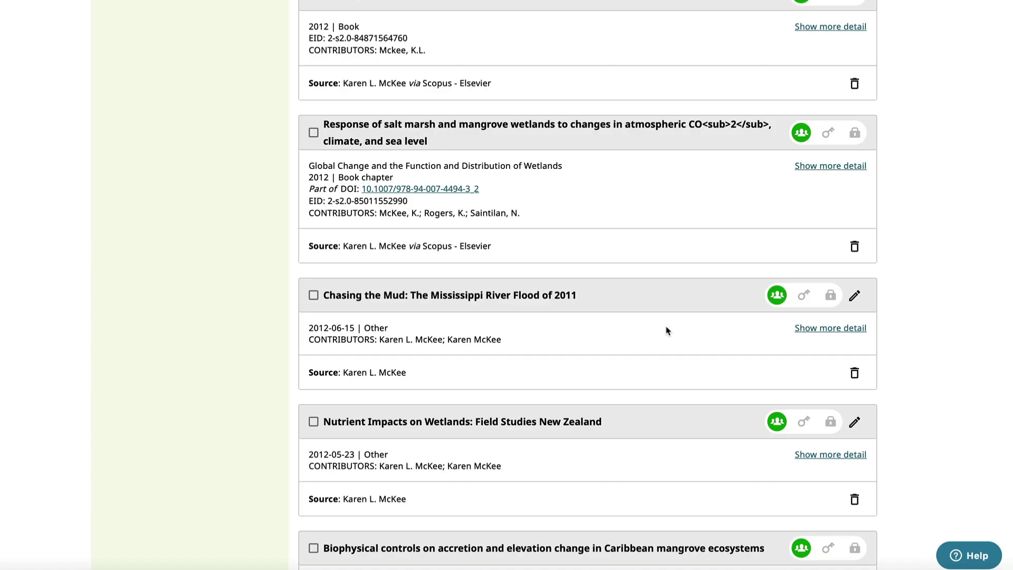
click(805, 333)
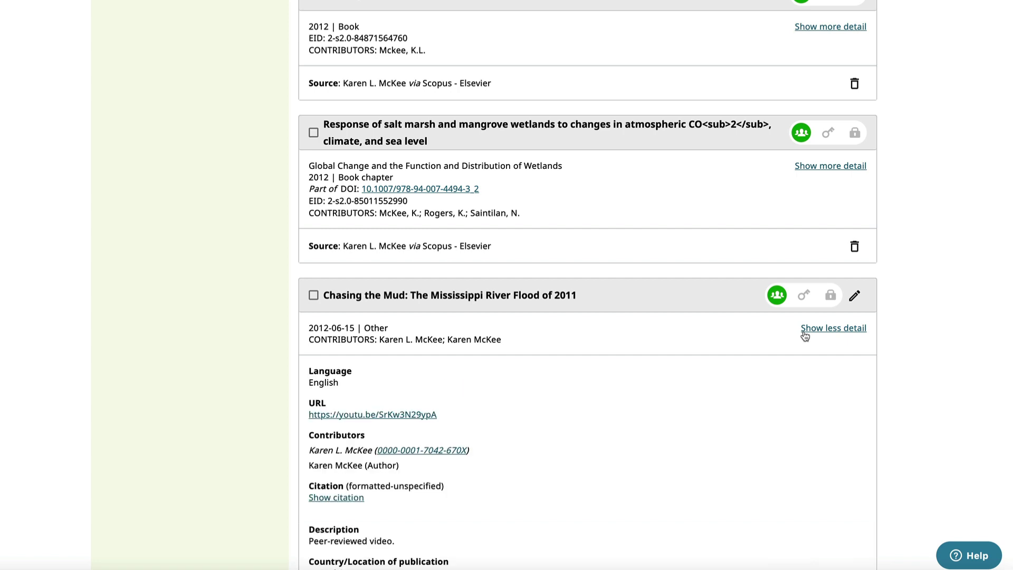
scroll(680, 377, down, 1)
scroll(680, 377, down, 1)
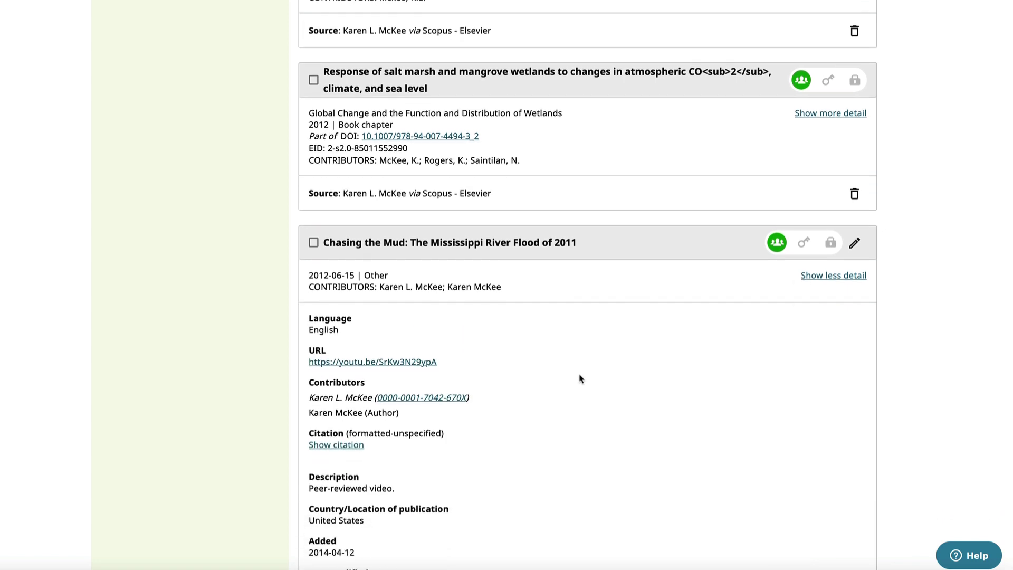
click(426, 364)
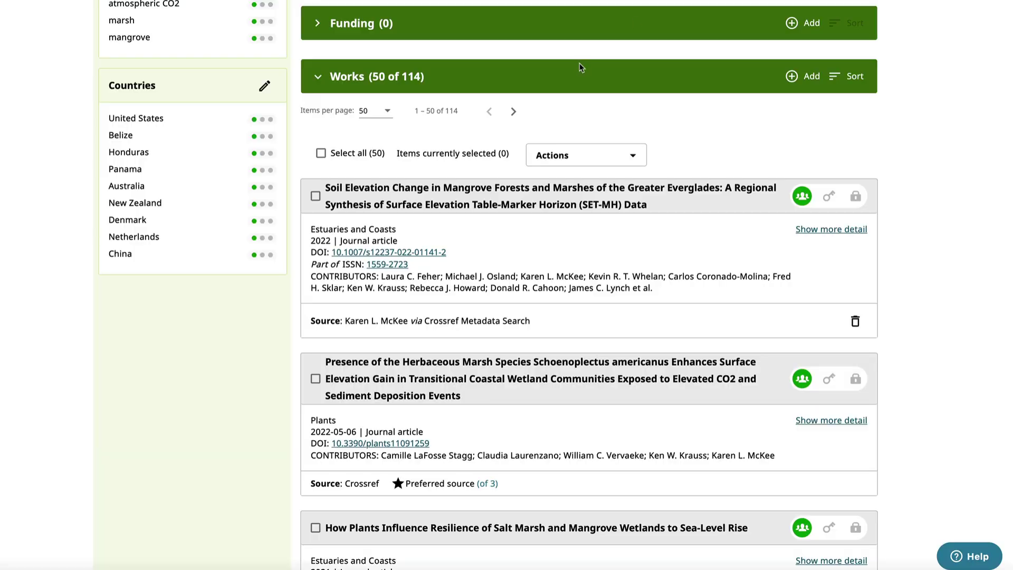
click(316, 197)
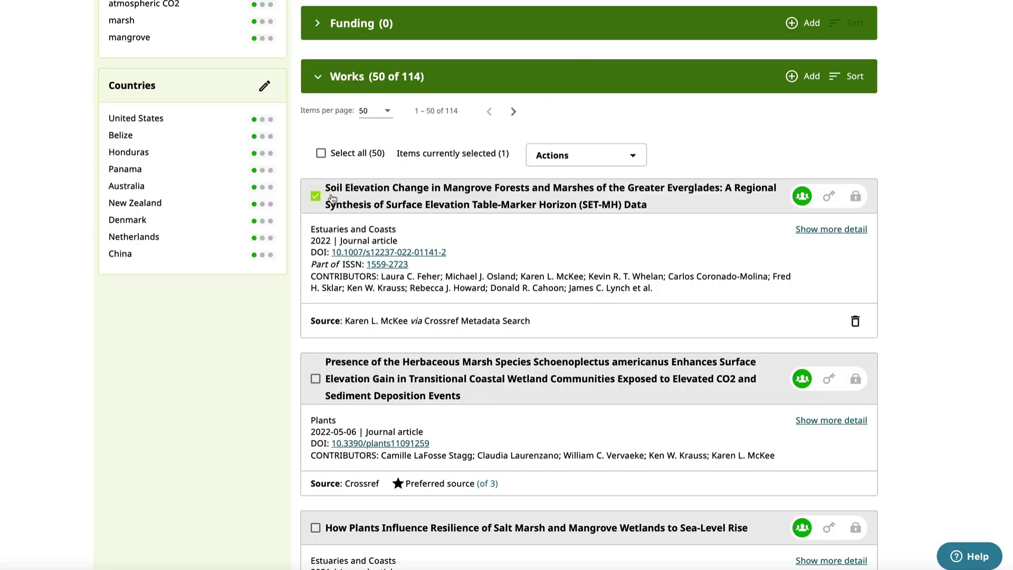
click(602, 156)
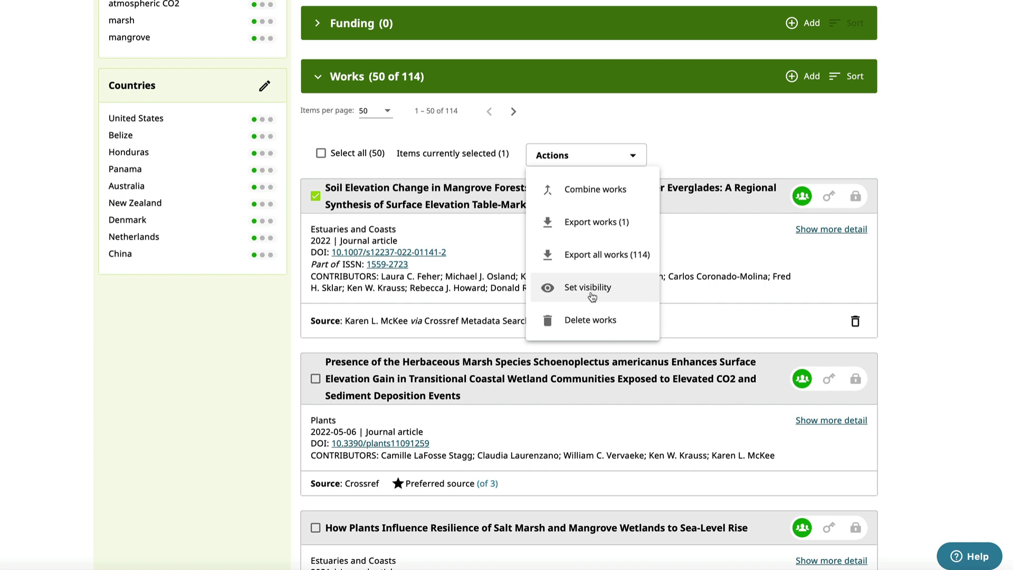
click(597, 224)
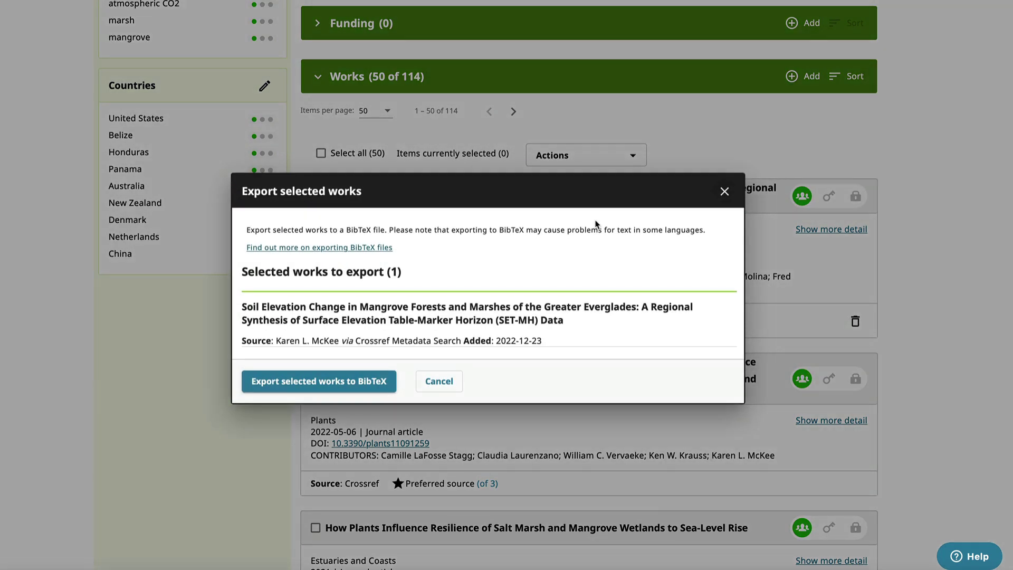
click(701, 63)
scroll(700, 63, up, 6)
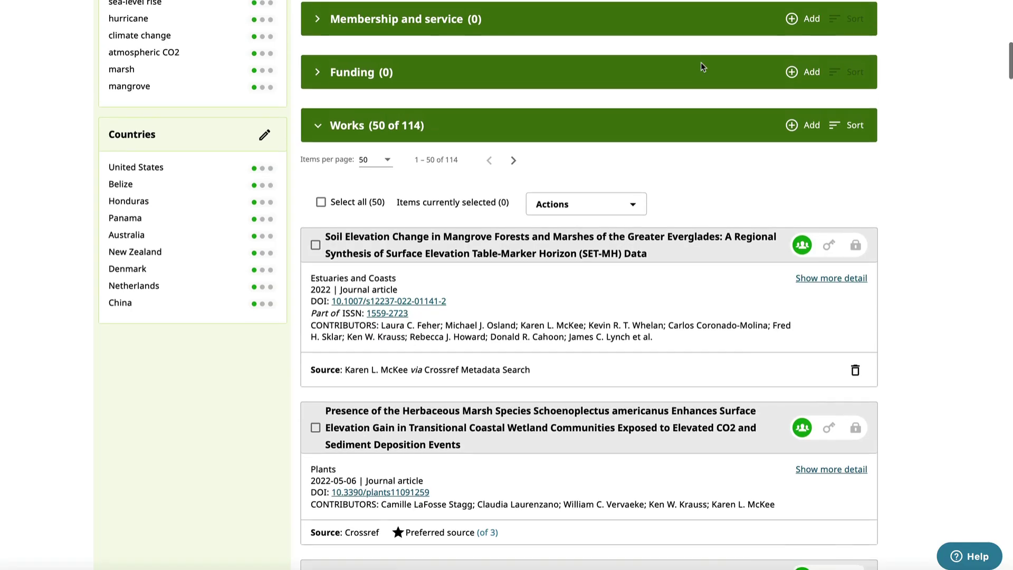
Open the account name dropdown at the top right of the record
scroll(701, 67, up, 5)
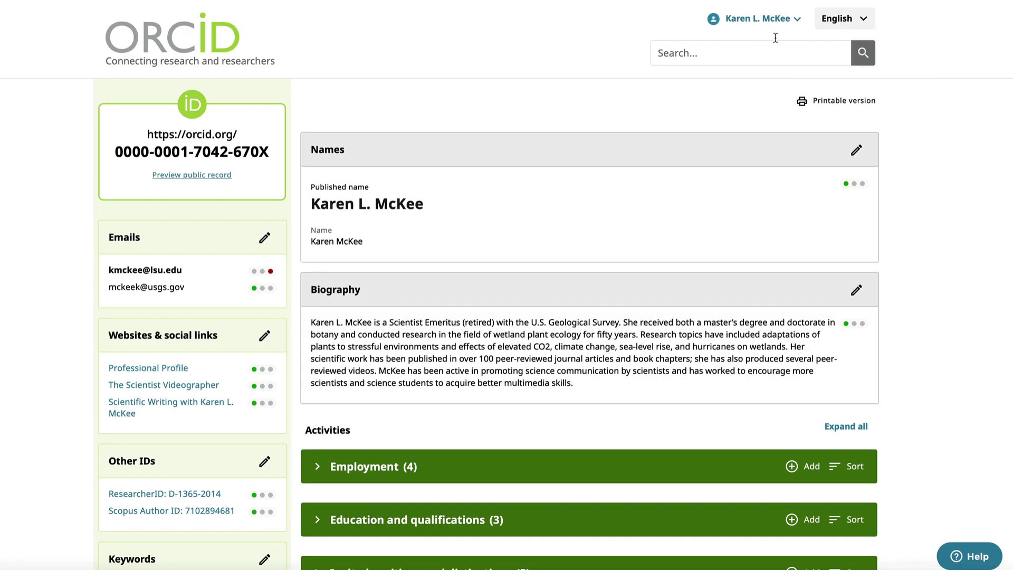
click(797, 22)
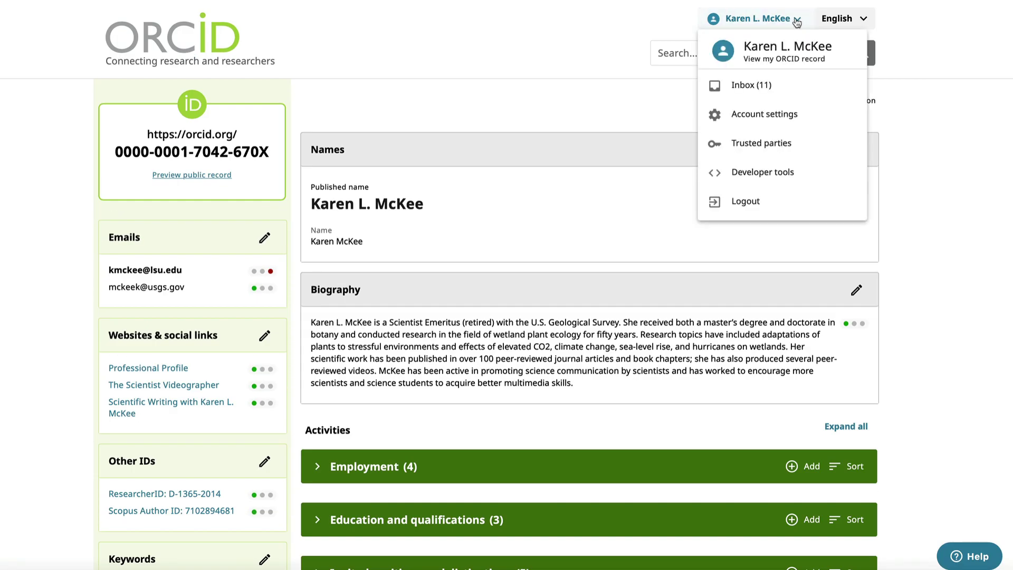